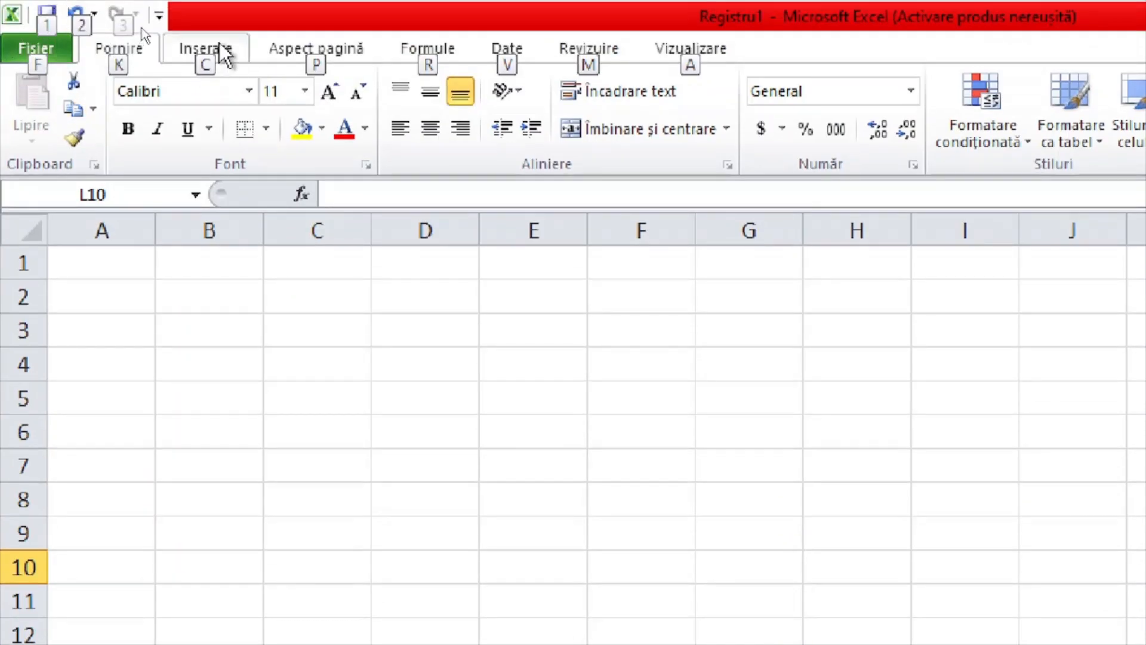
Step: Show the commands for inserting objects and examine the Table command in the Tabele group
key(c)
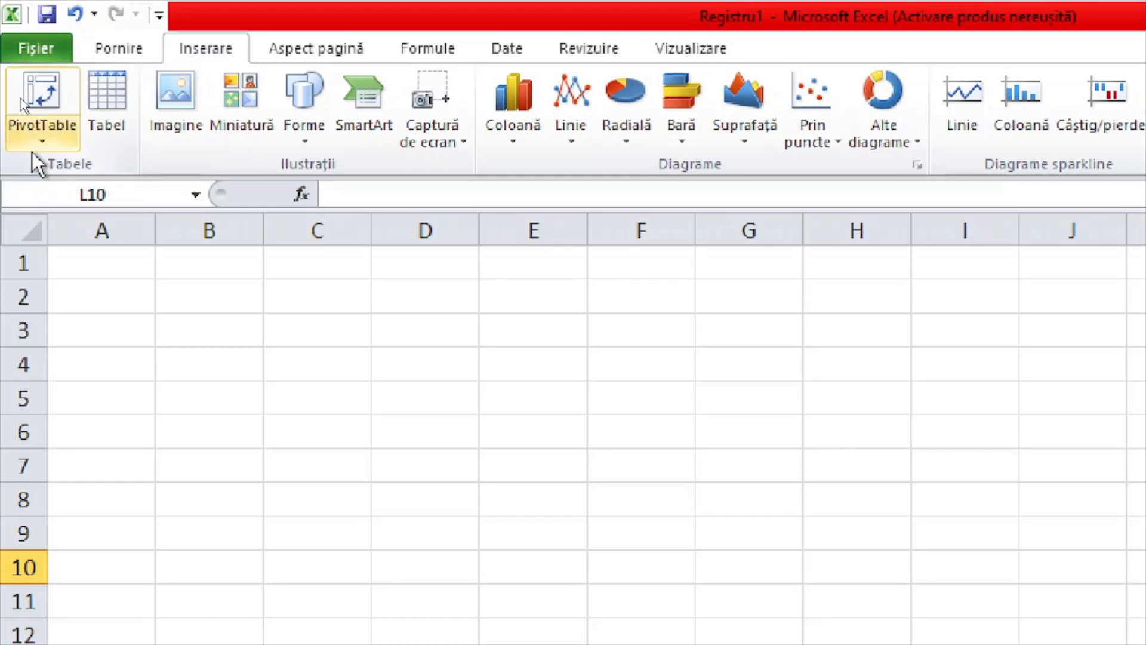
mouse_move(32, 152)
mouse_down()
mouse_move(44, 170)
mouse_move(115, 185)
mouse_up()
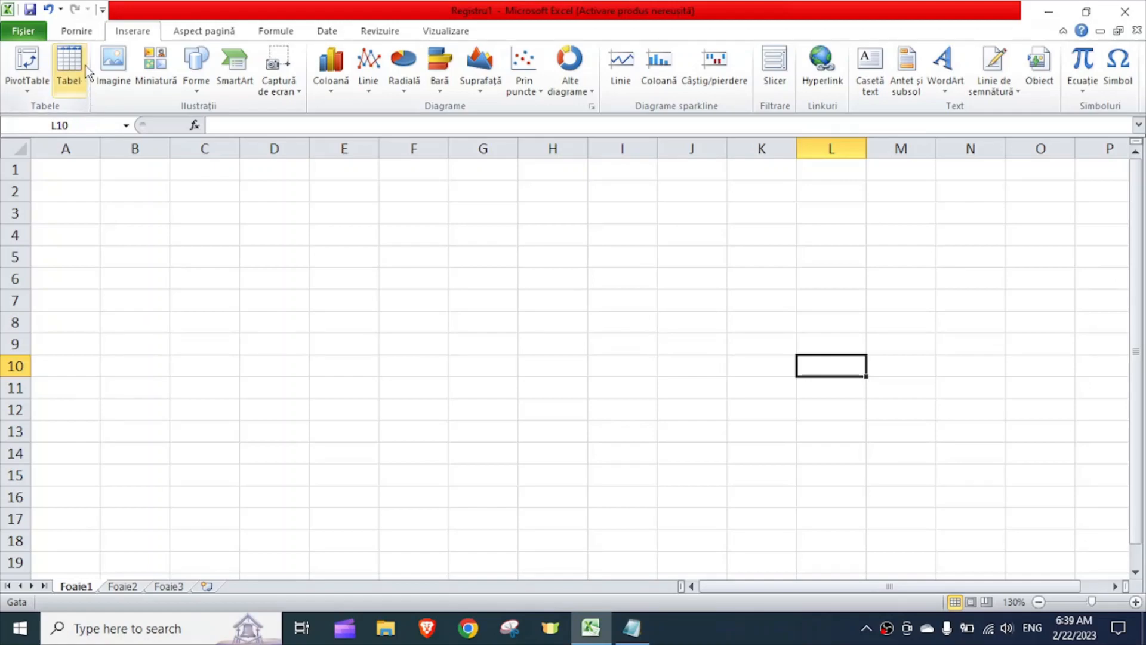
key(alt)
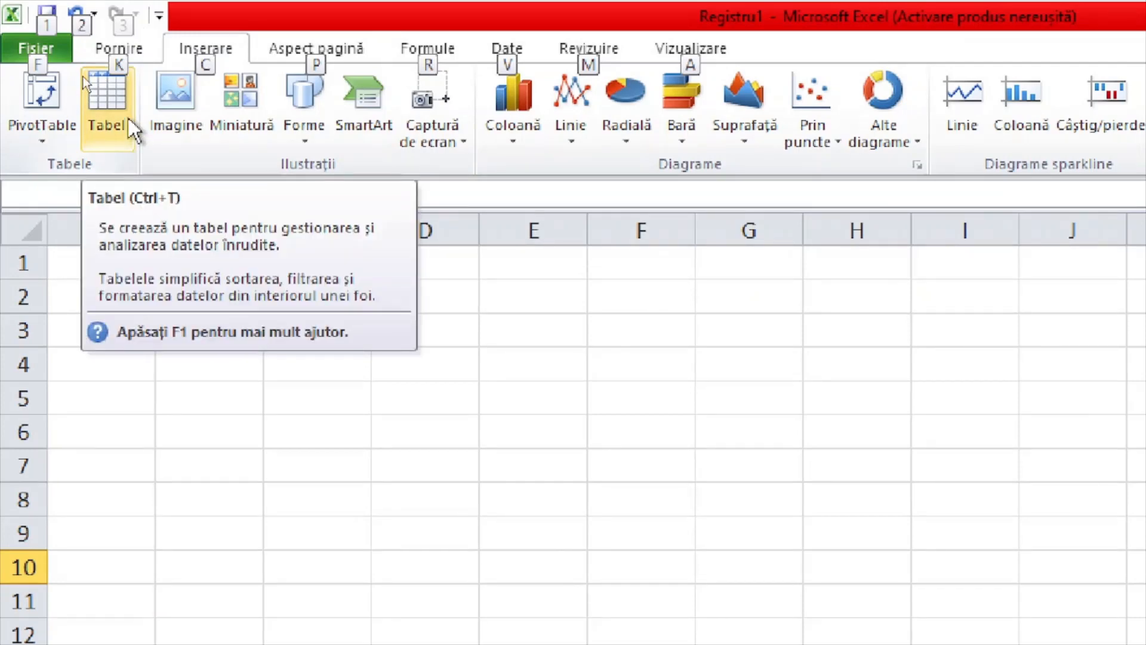
key(alt)
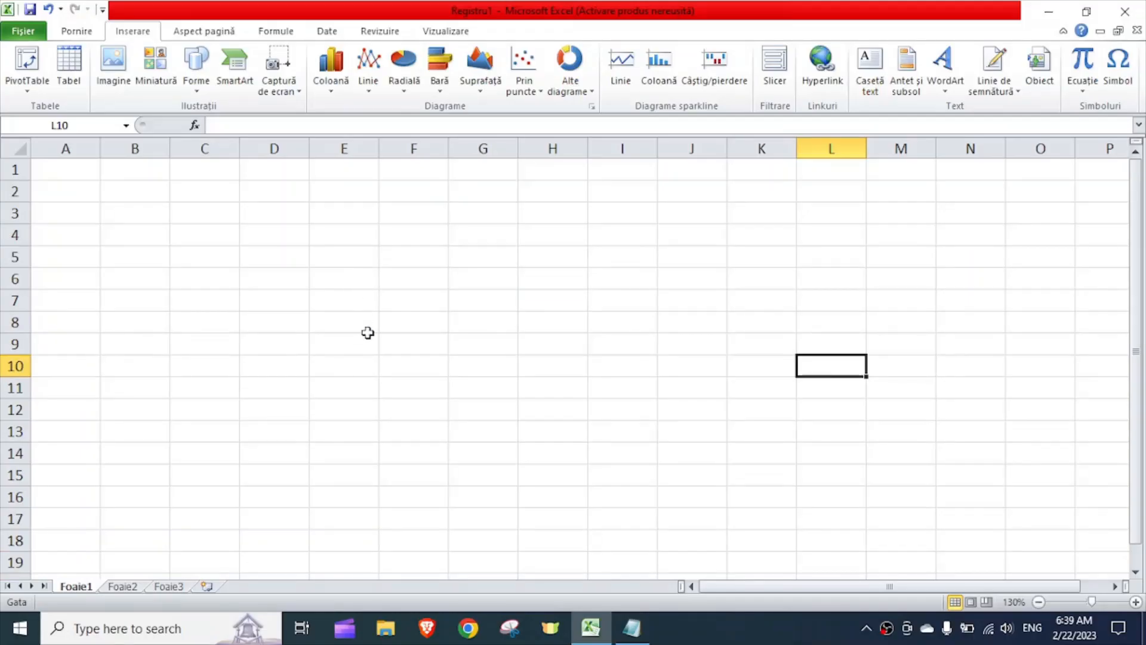
Step: Switch to Notepad and add the line "Fila Inserare -> Grupul Tabele -> Tabel" below the question
click(632, 628)
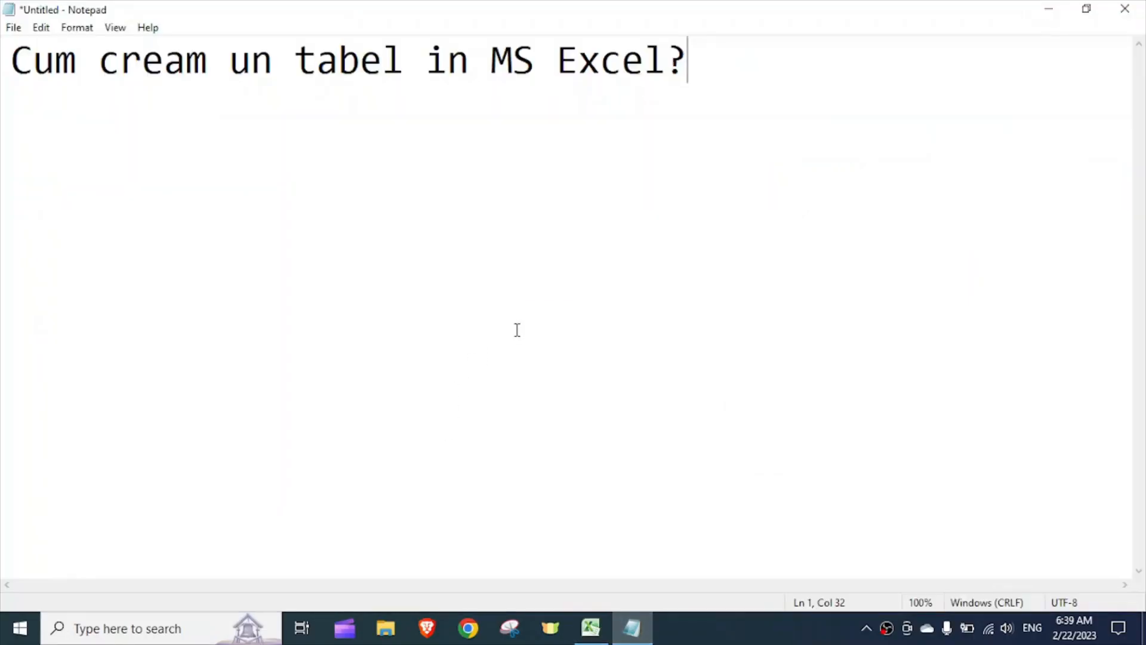
key(Return)
text(Fila Inserar)
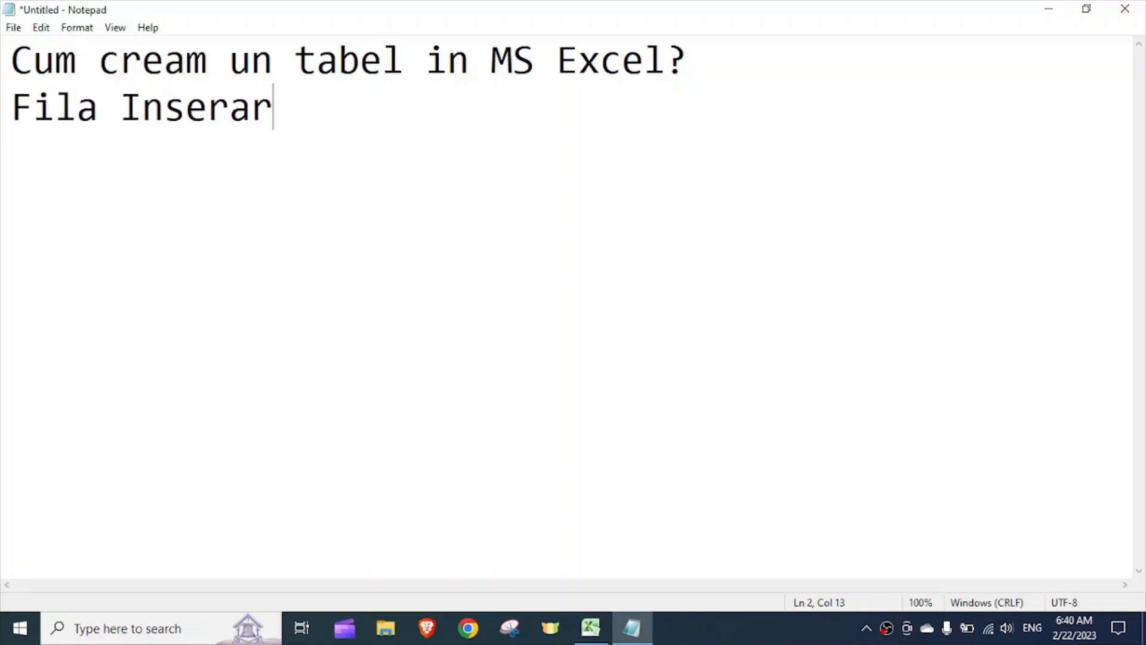
text(e -> Grupul )
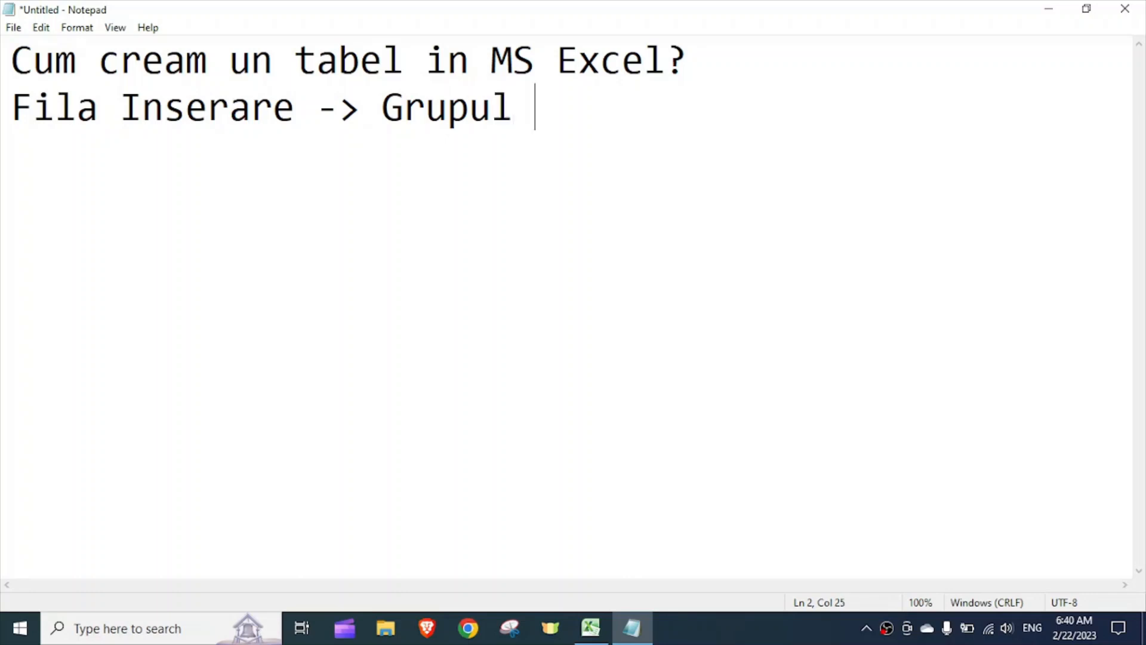
text(Tabele -> Tab)
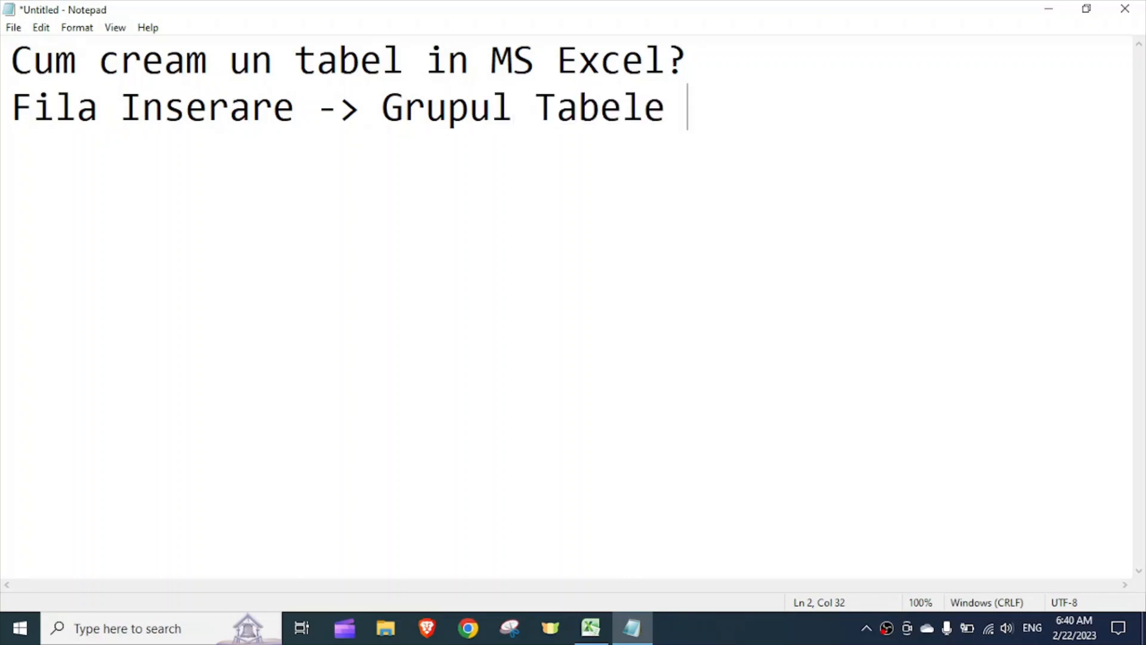
text(el)
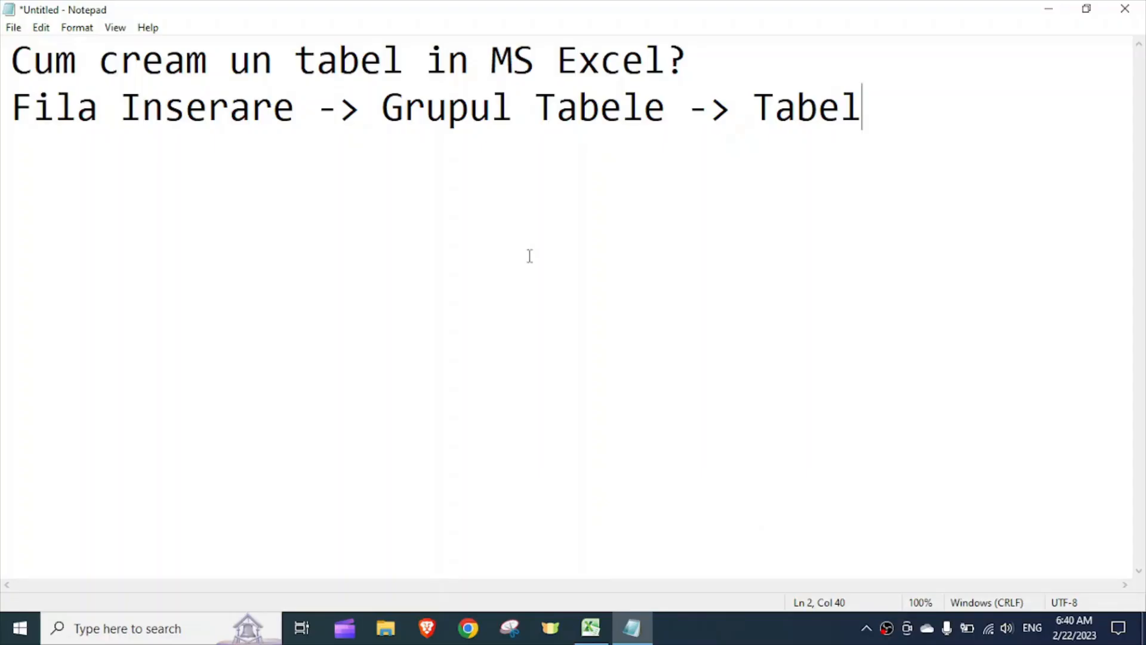
Step: Switch to Excel and examine what the Create Table dialog asks for, leaving it without creating a table
click(590, 627)
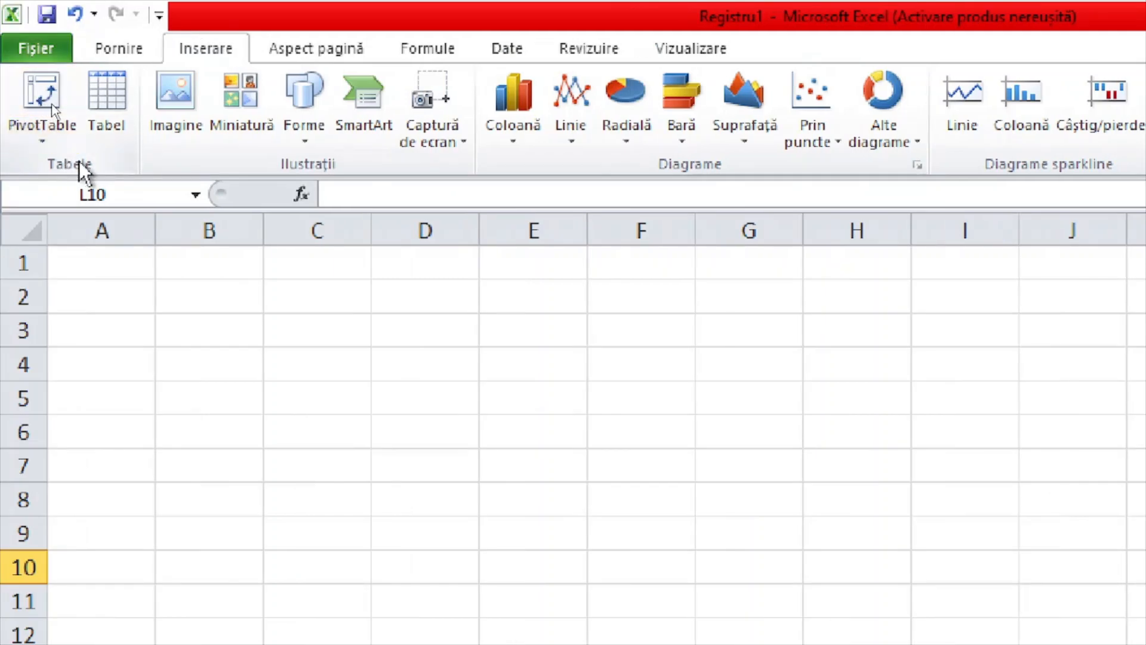
click(127, 114)
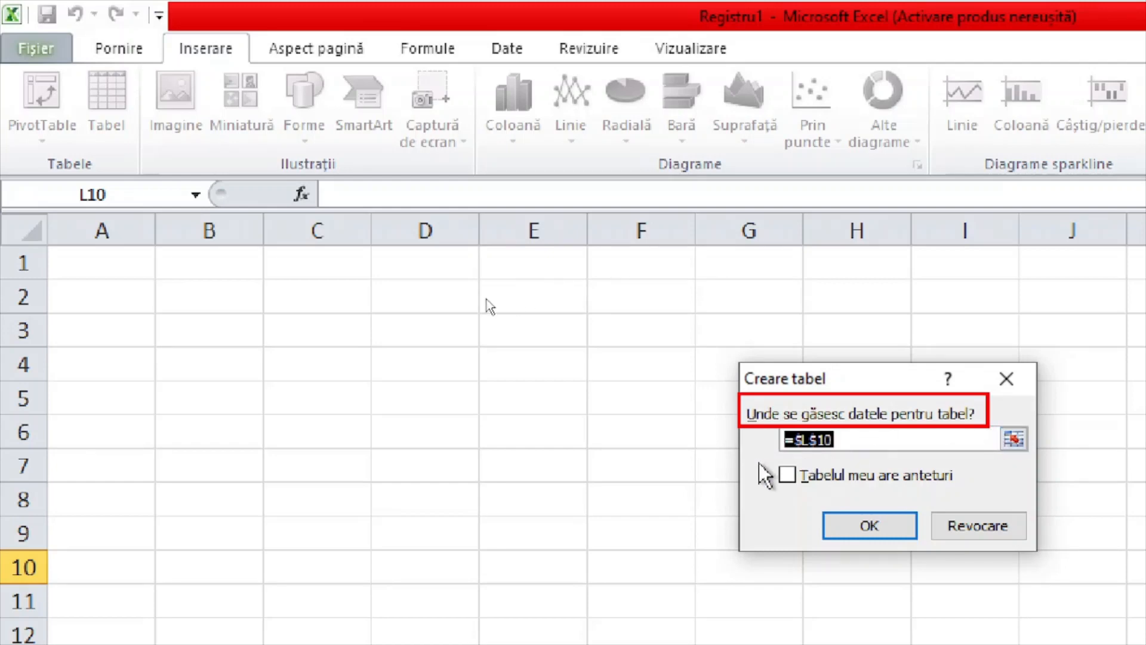
key(Escape)
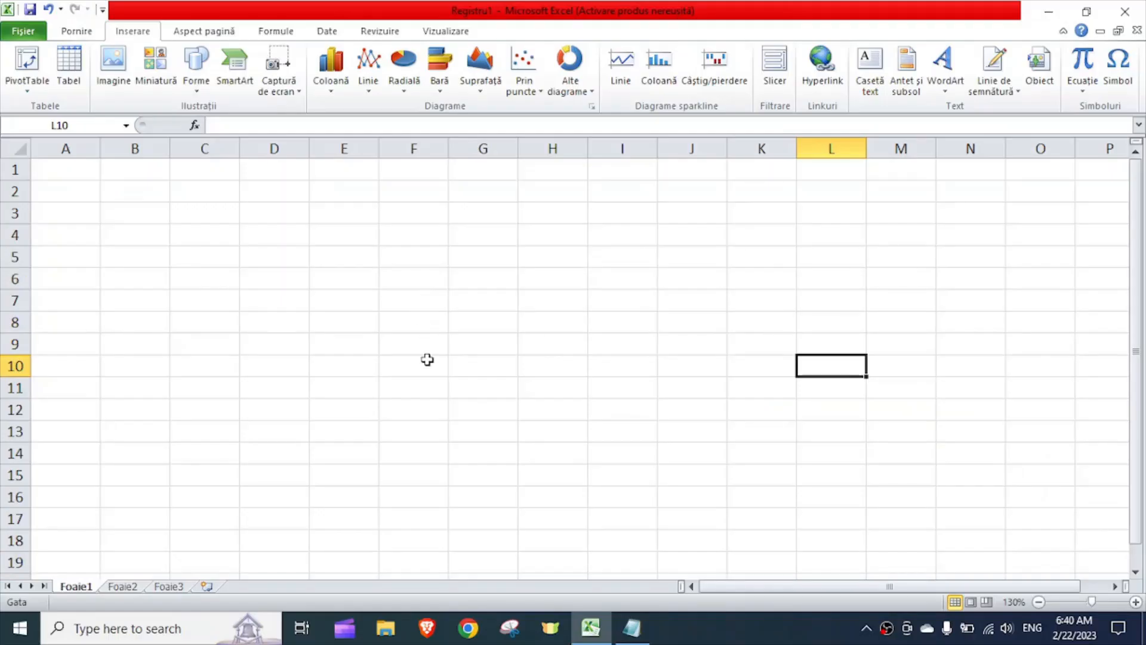
Step: Return to Notepad and number the "Fila Inserare" line by putting "1." in front of it
click(632, 628)
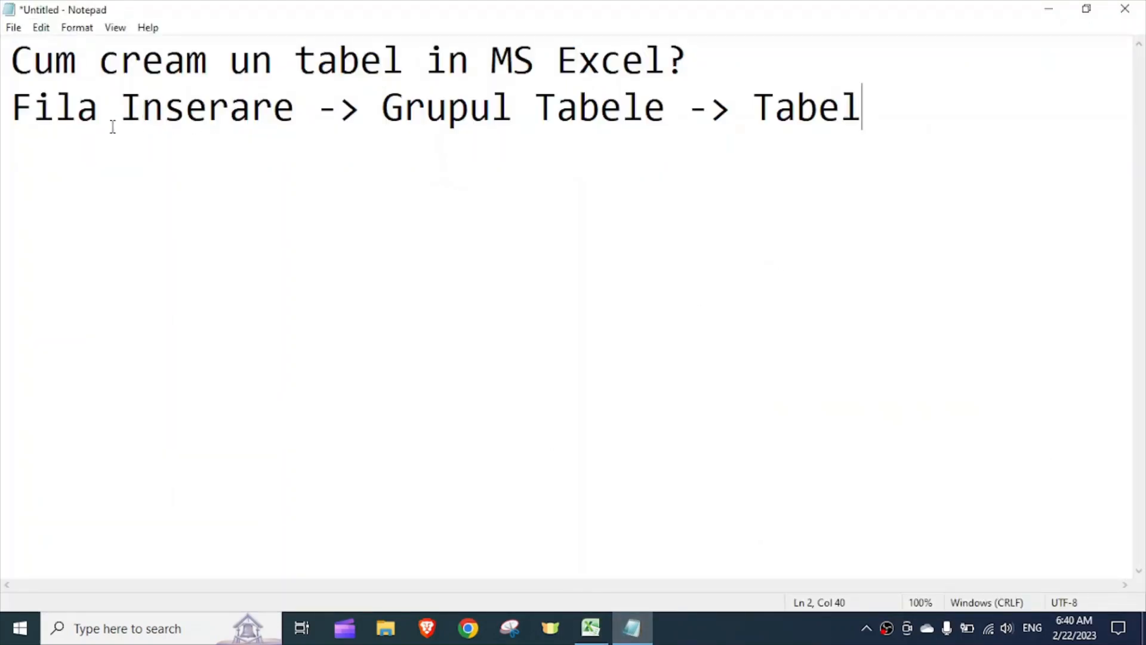
click(13, 107)
text(1.)
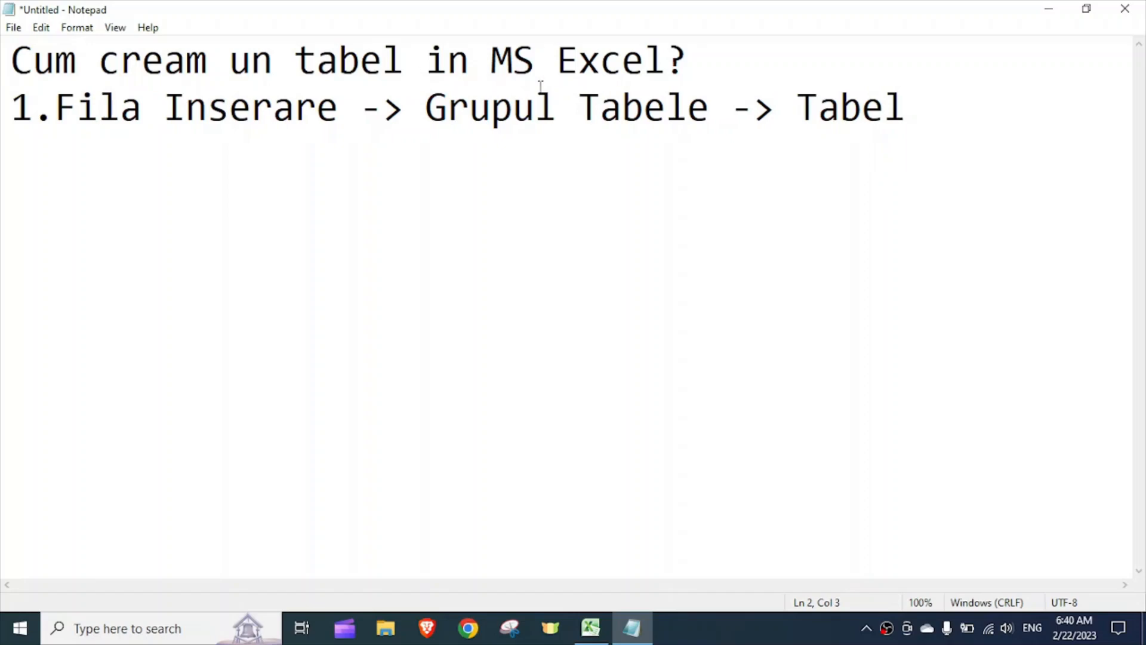
Step: Add a new line below the first instruction reading "2. Selectam celulele tabelului"
click(914, 107)
key(Return)
text(2. Selecta)
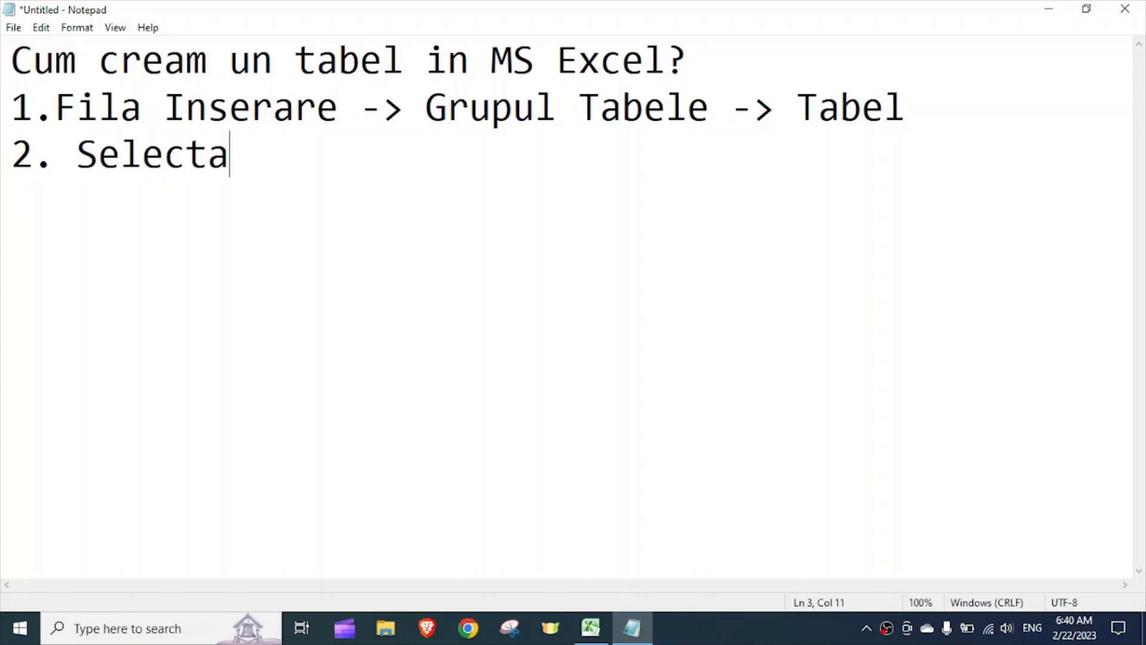
text(m cel)
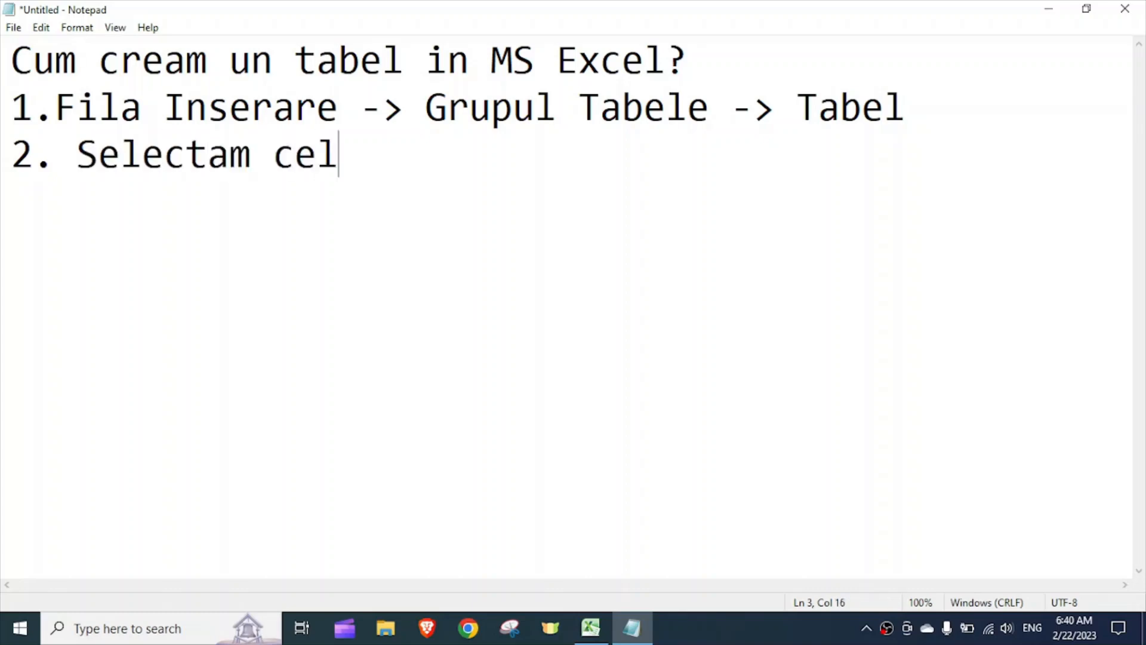
text(ulele)
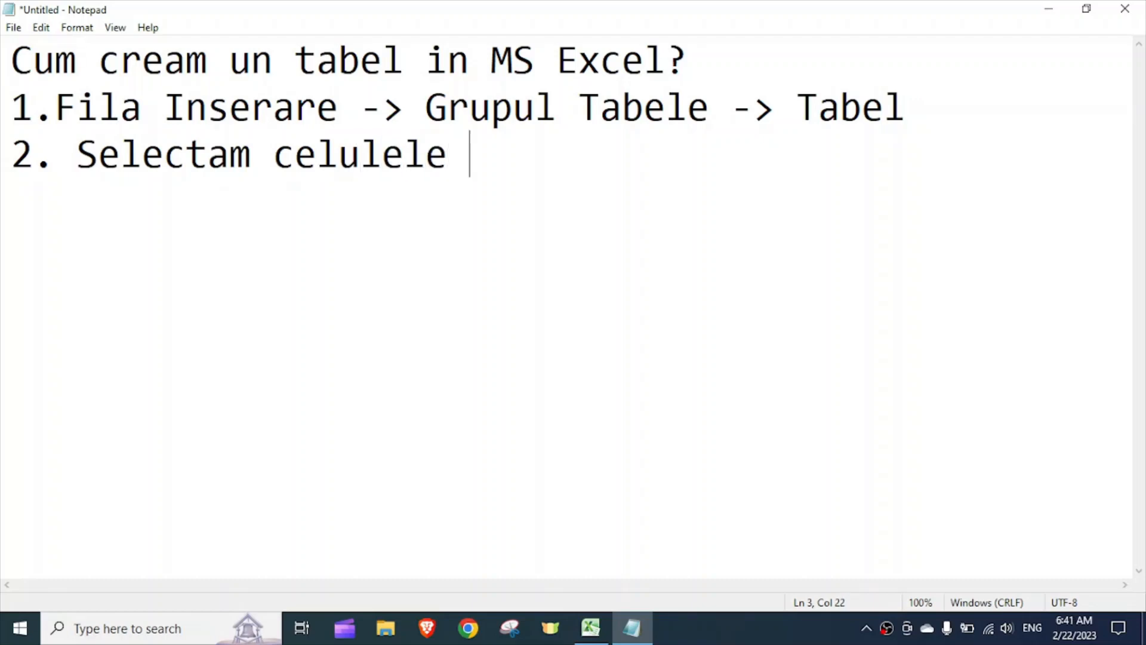
text( tav)
key(BackSpace)
text(belului )
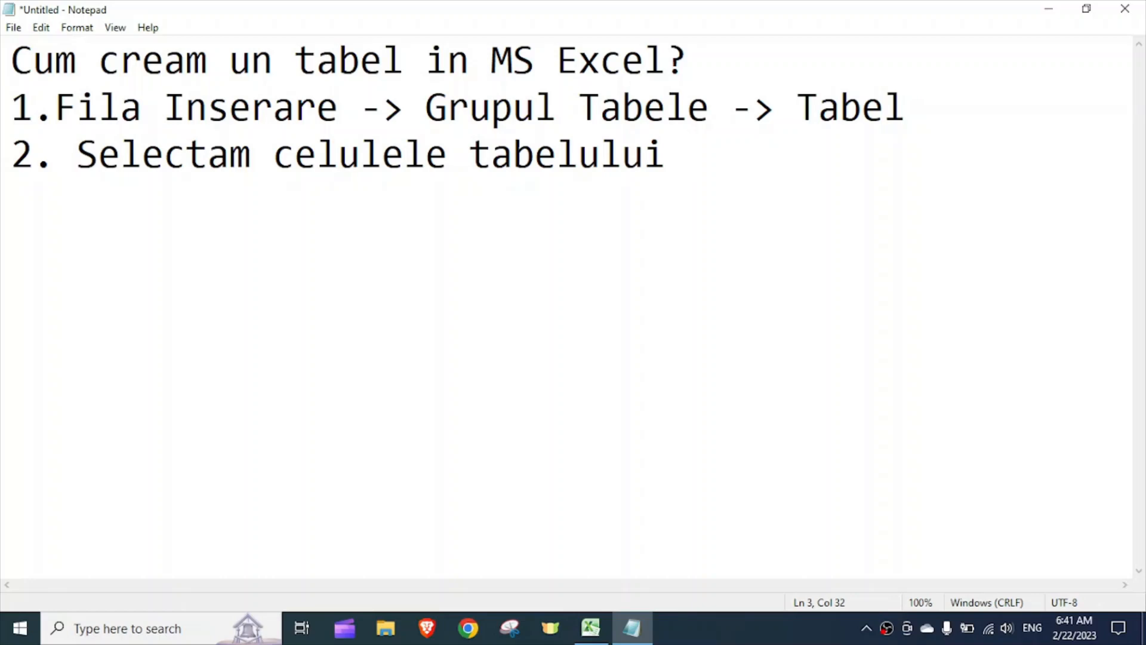
Step: Continue the second instruction with "(locul unde se" and "gasesc", breaking the line before "gasesc"
text((locul )
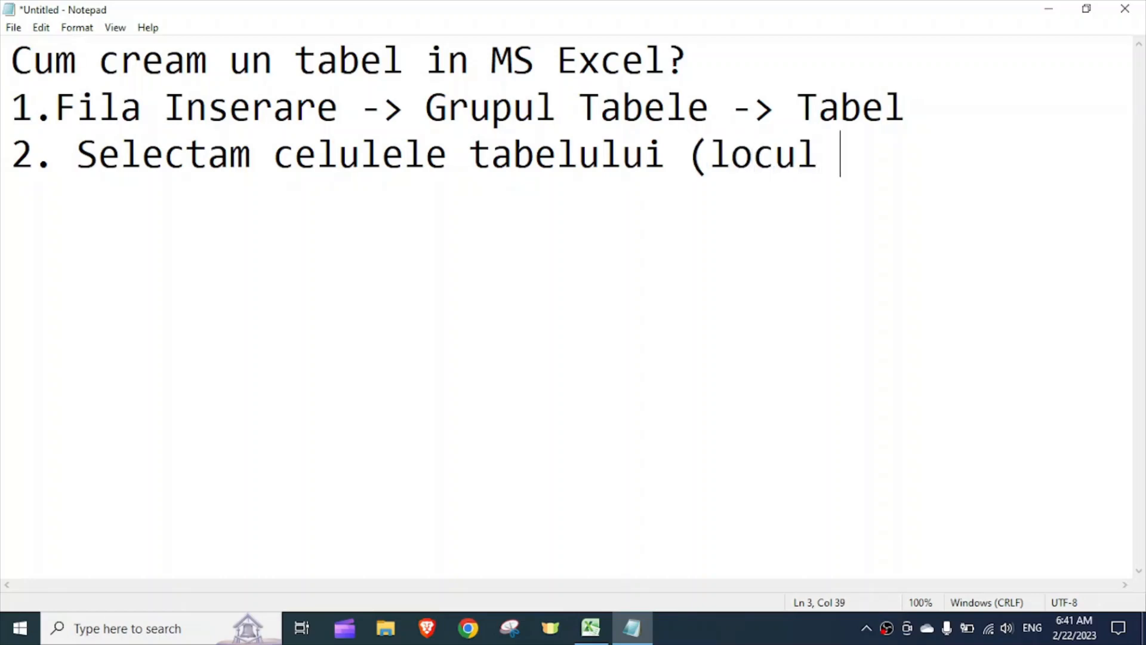
text(unde )
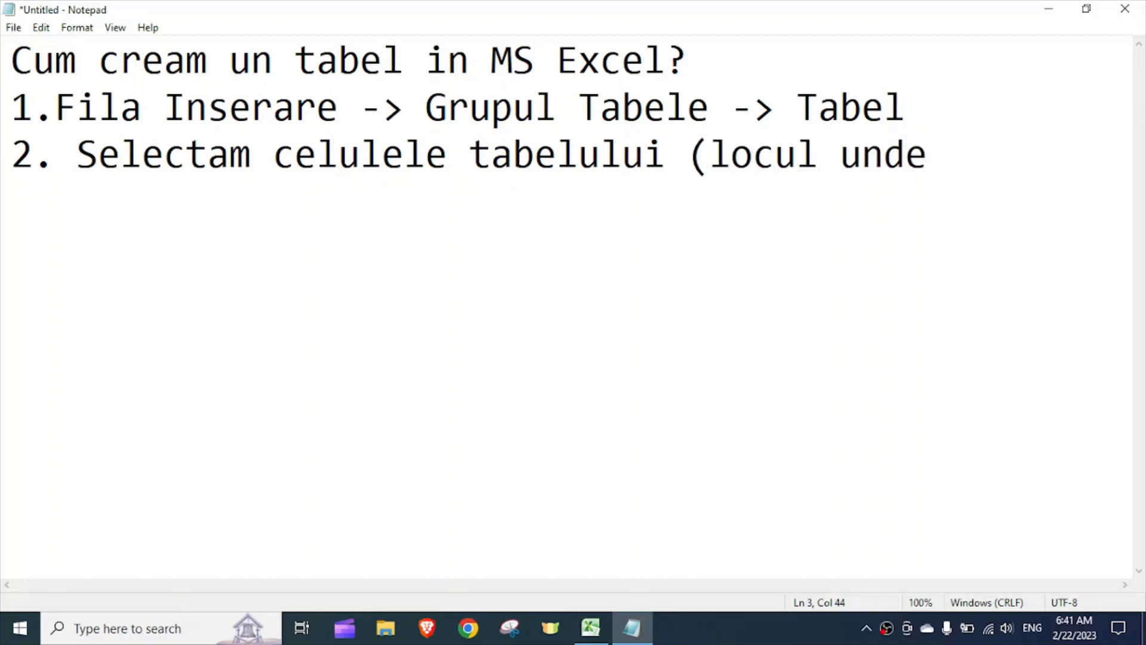
text(se)
key(Return)
text(ghas)
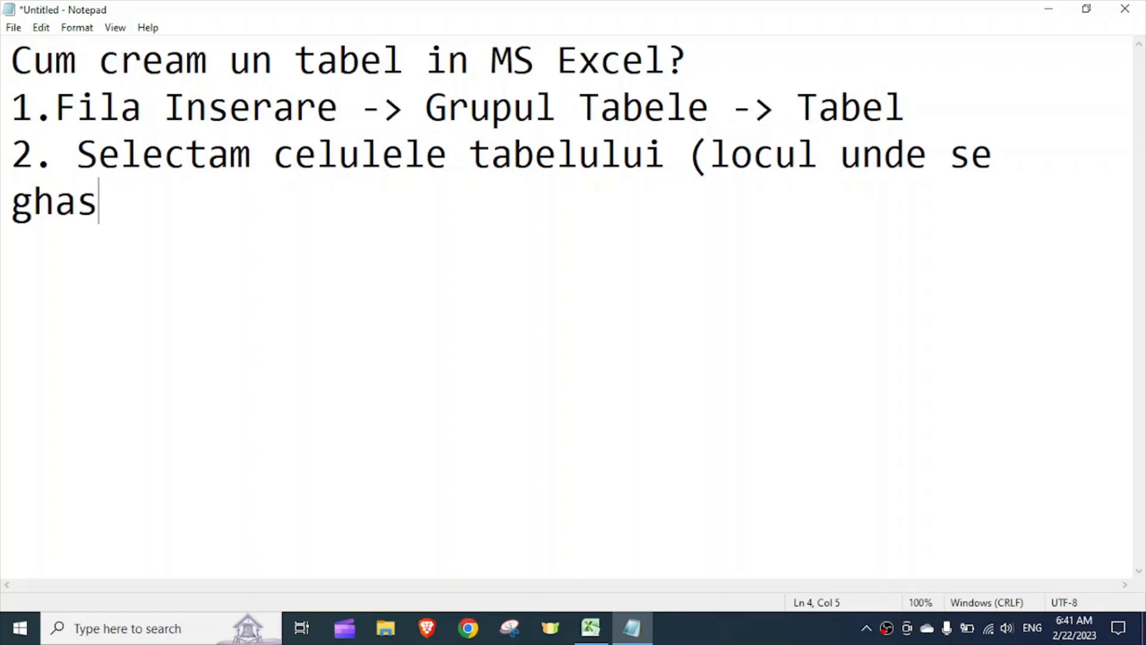
key(BackSpace)
key(BackSpace)
key(BackSpace)
text(ase)
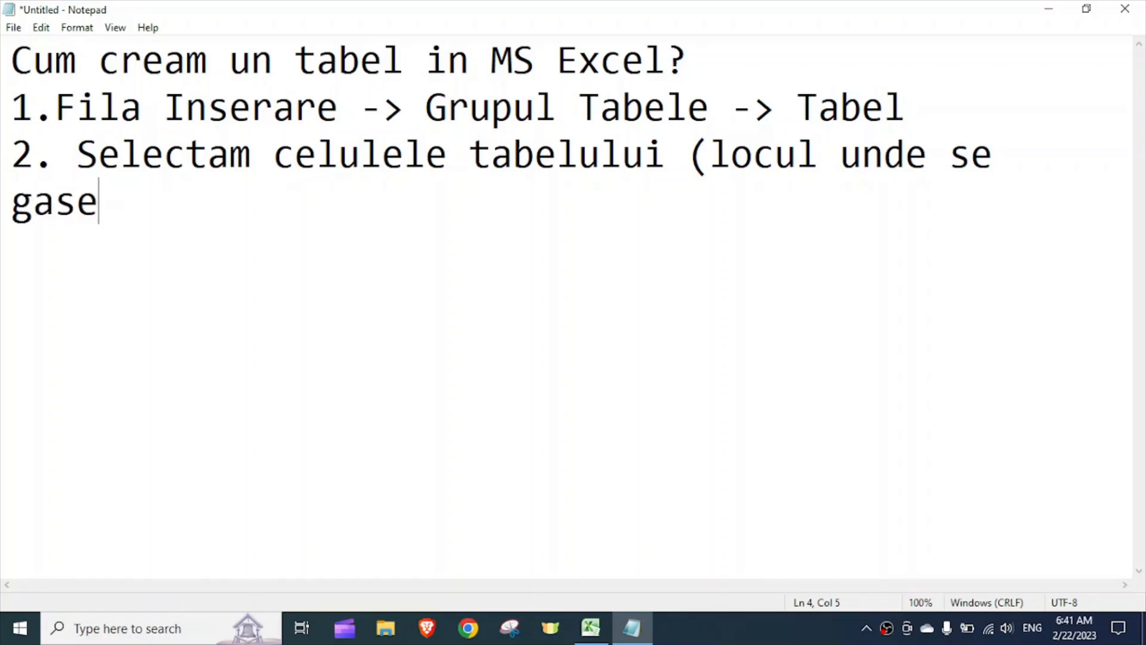
text(sc)
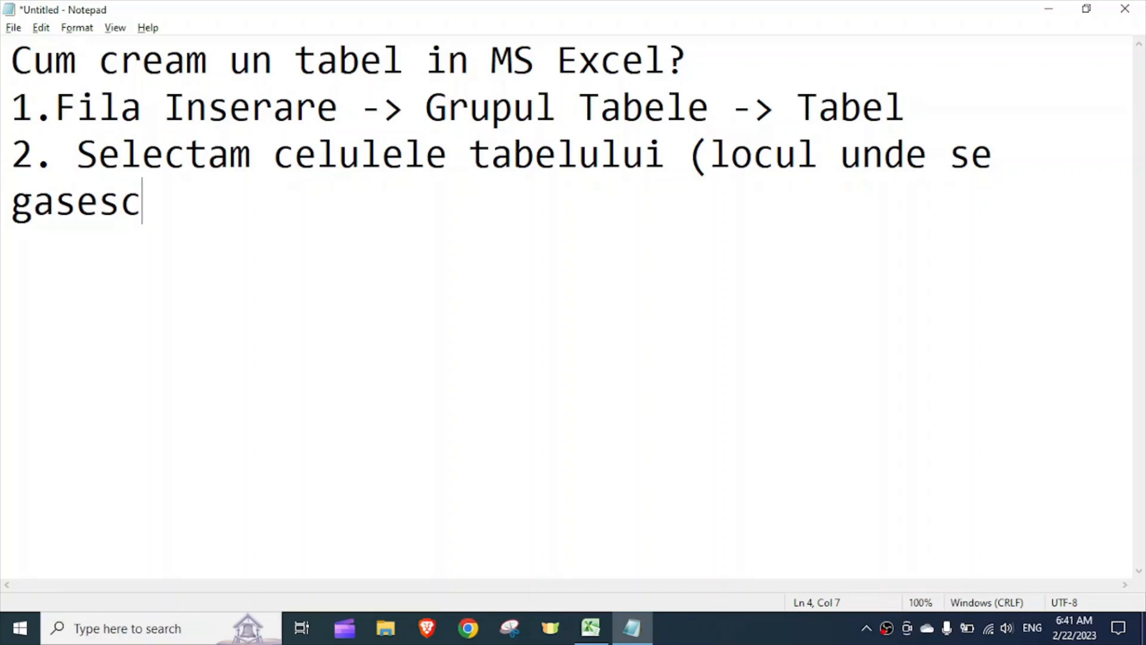
Step: Go back to Excel and reread the data location question in the Create Table dialog, dismissing it without changes
click(1049, 9)
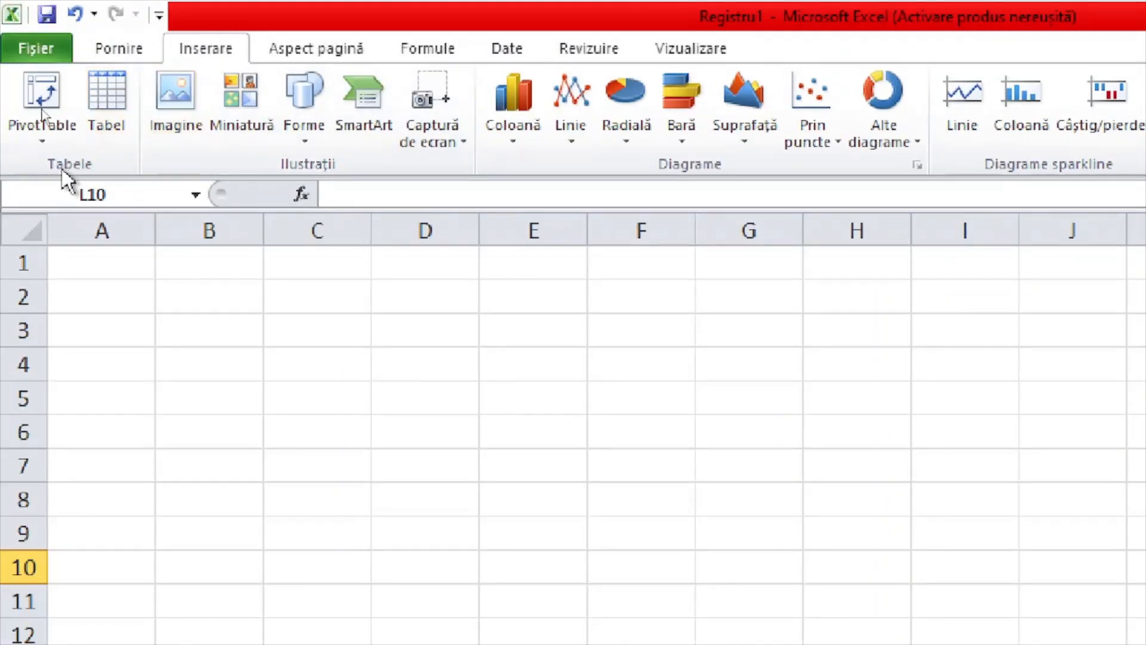
click(90, 88)
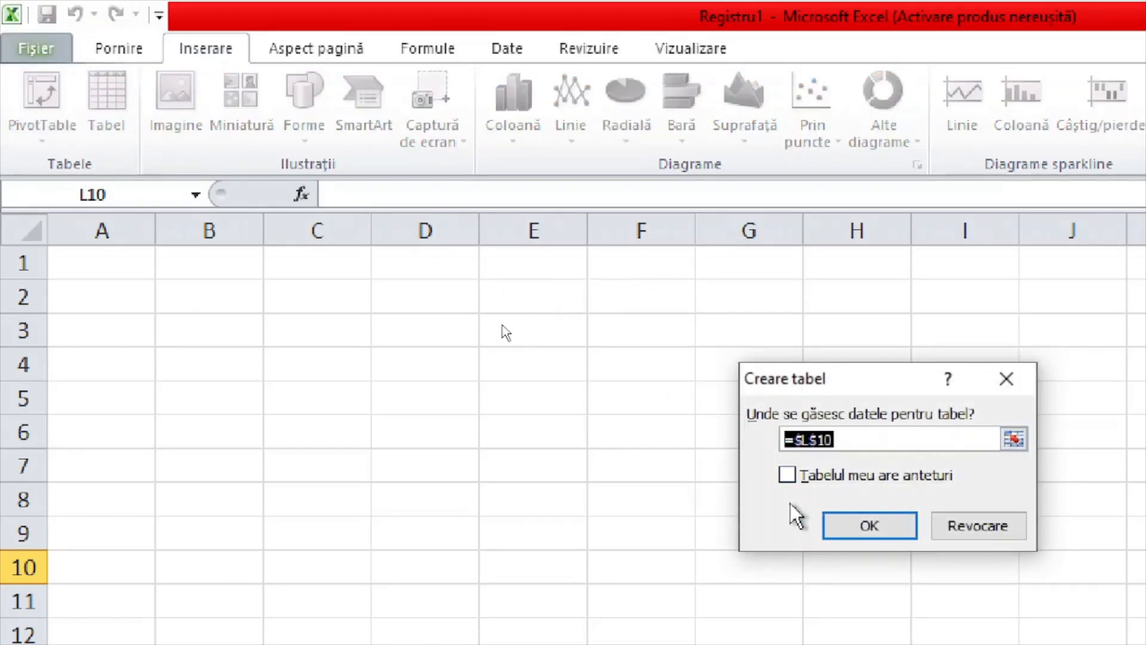
key(Escape)
Step: Switch to Notepad and complete the second instruction with "datele pentru tabel)" after "gasesc"
click(624, 630)
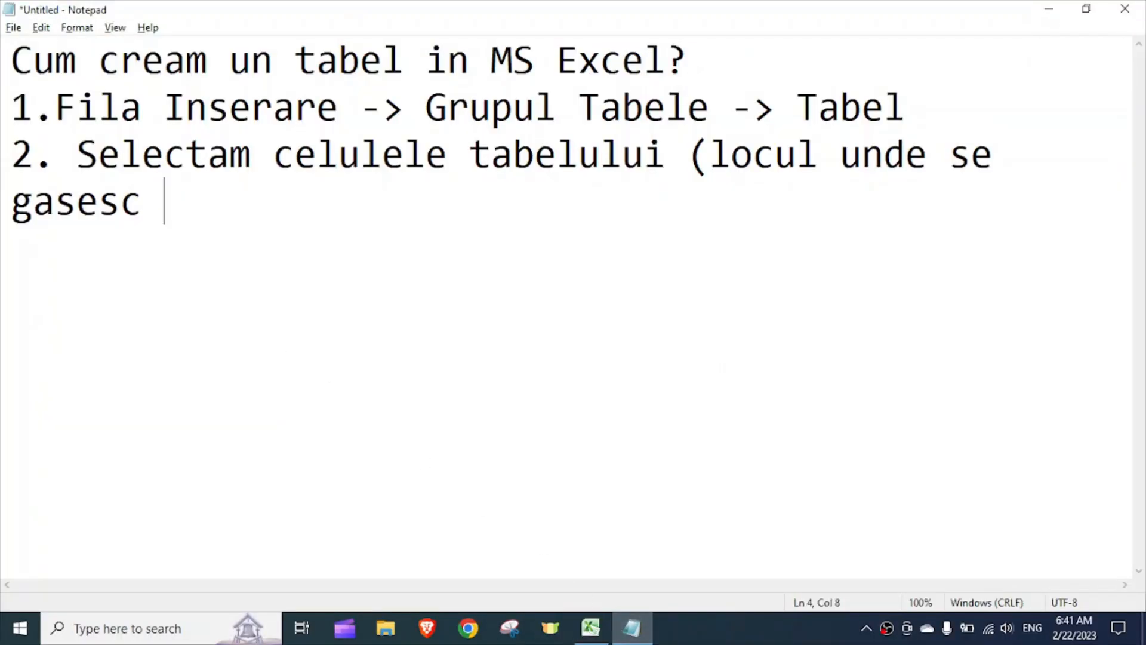
text(datele pen)
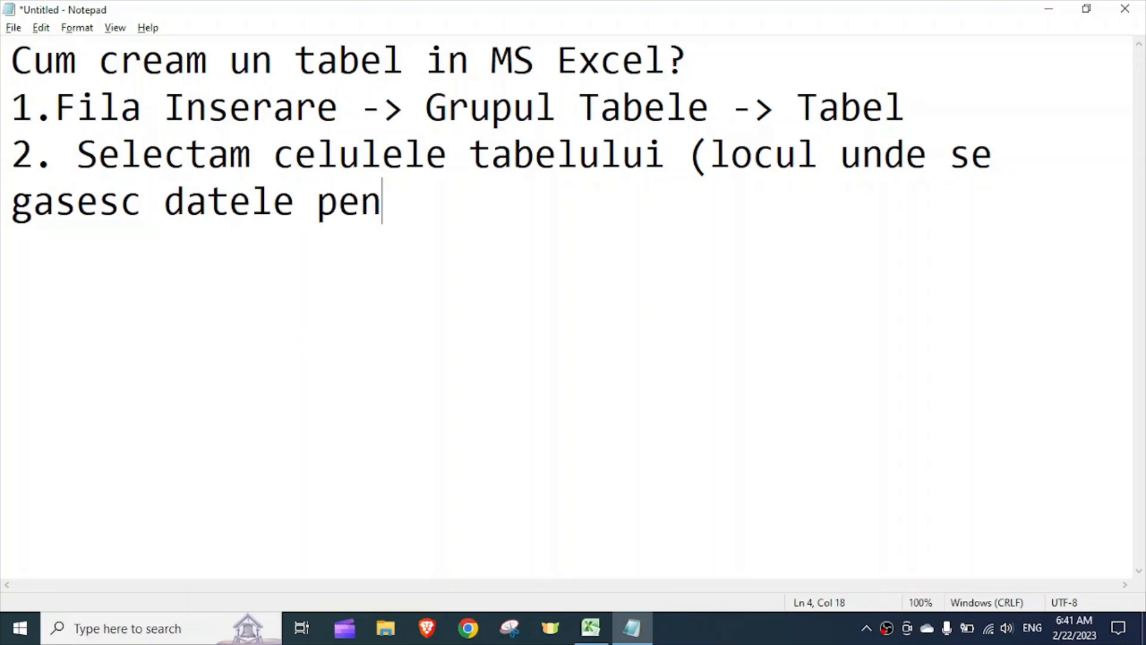
text(tru tabel)
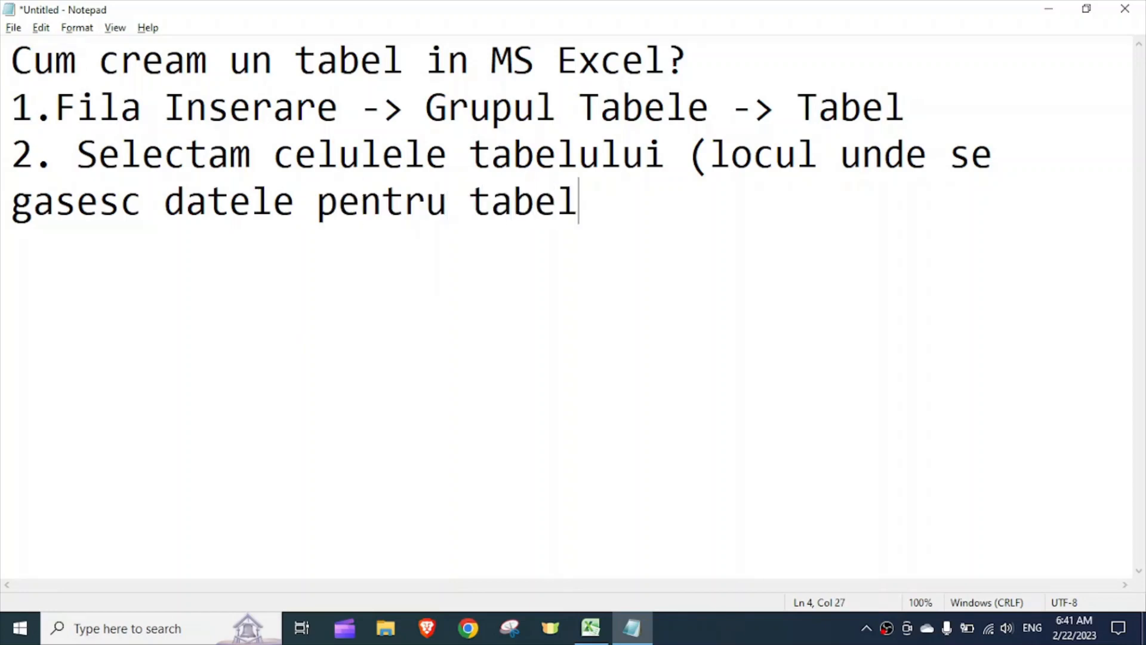
text())
Step: Switch to Excel and create a table from the range $B$1:$D$4, leaving the option for existing headers off
click(604, 629)
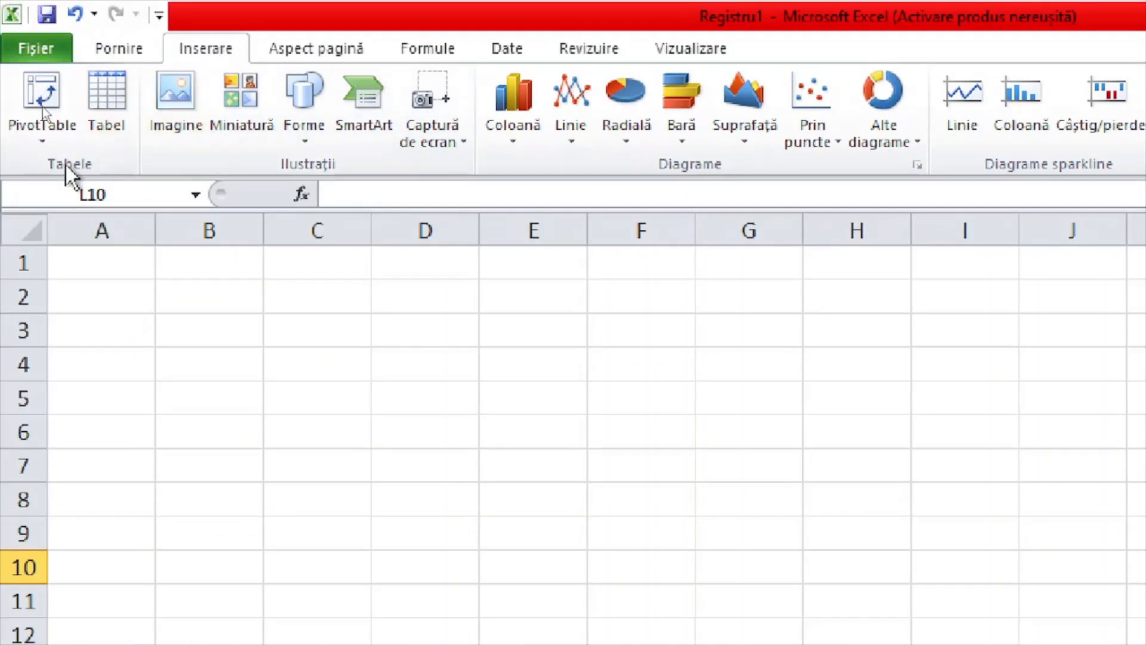
click(122, 102)
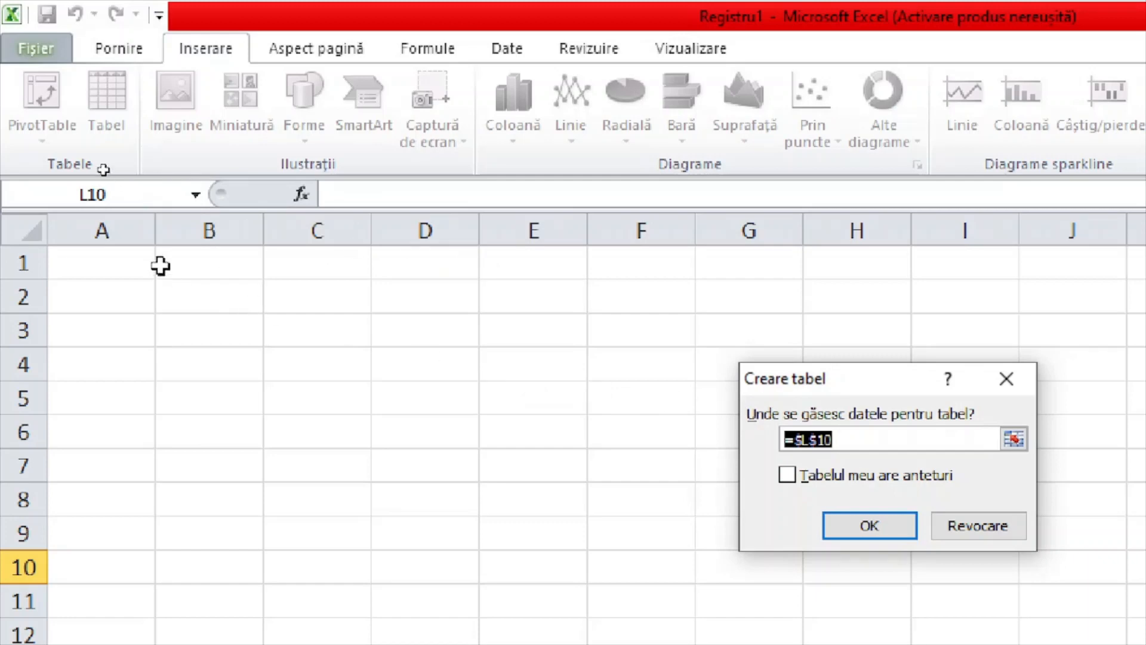
drag(185, 260, 440, 376)
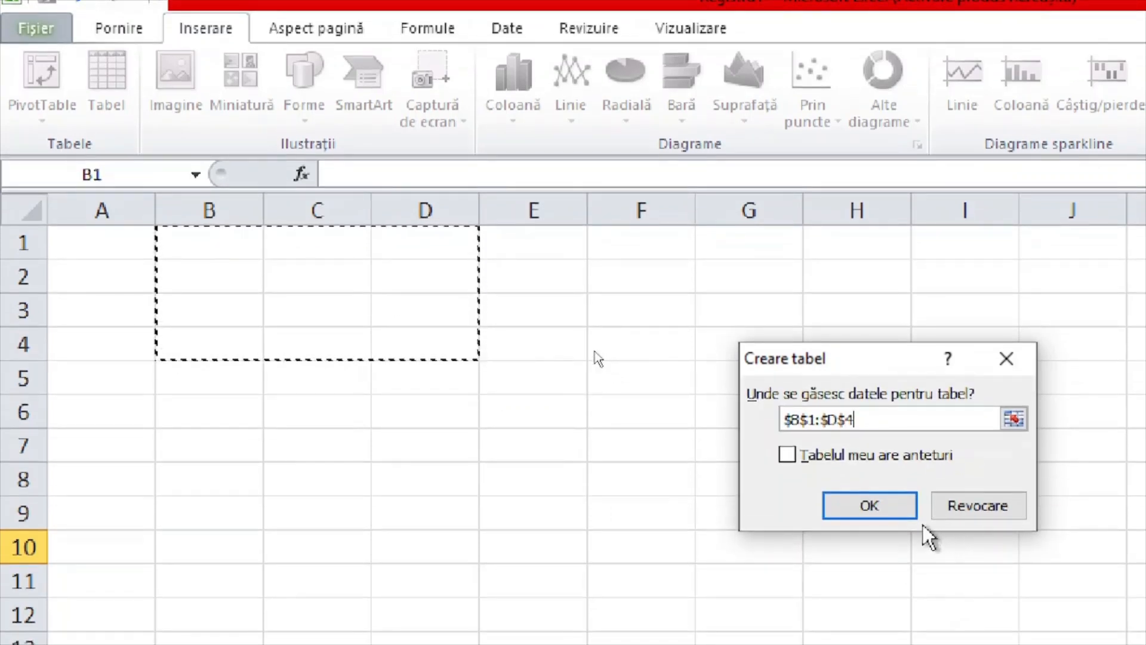
click(877, 529)
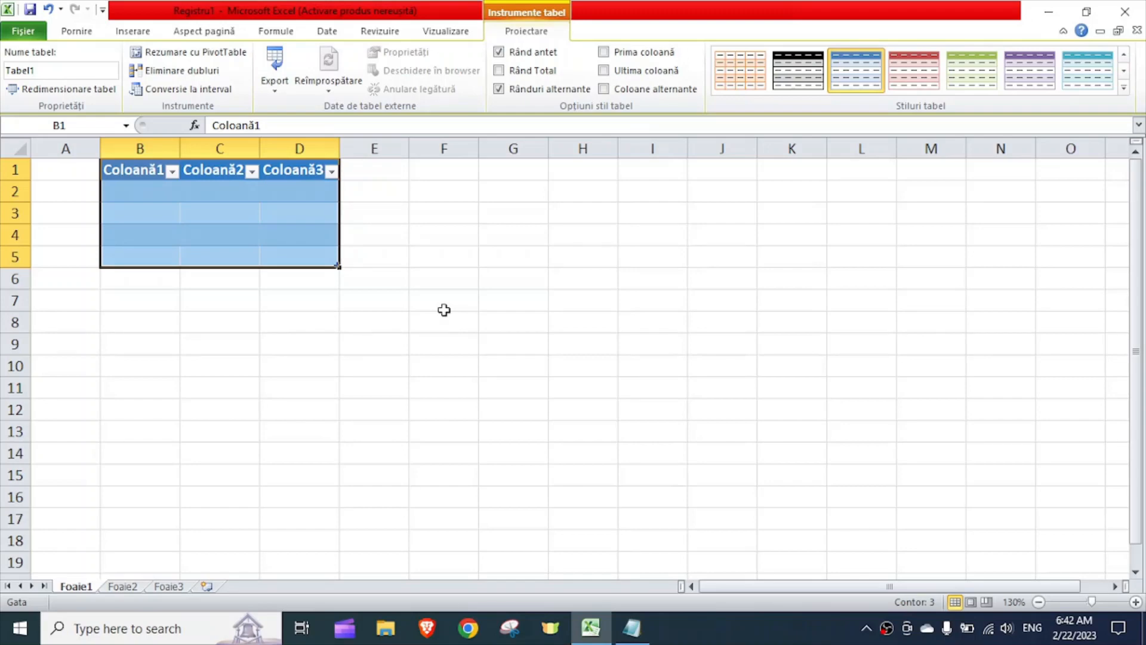
key(alt+p)
key(g)
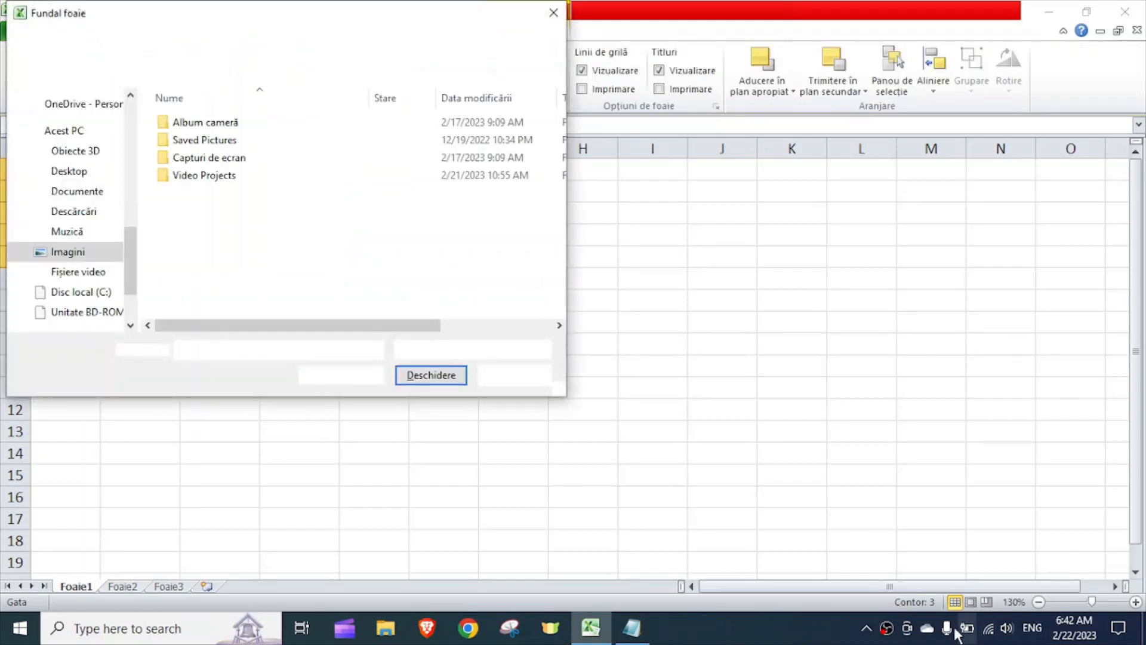
key(Escape)
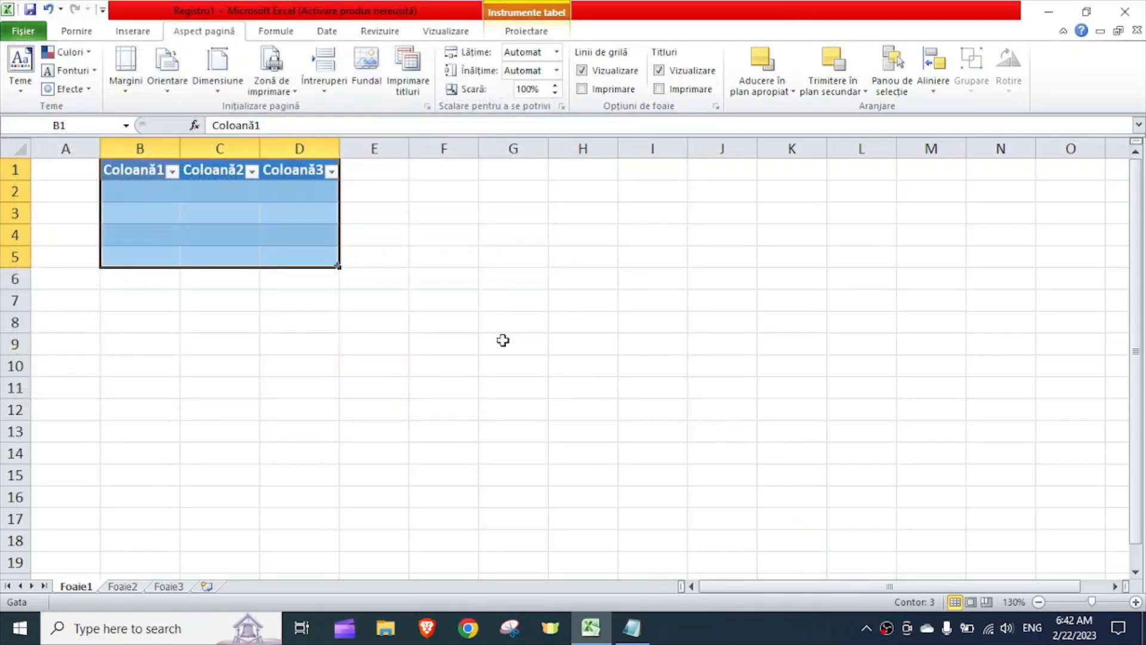
key(alt+u)
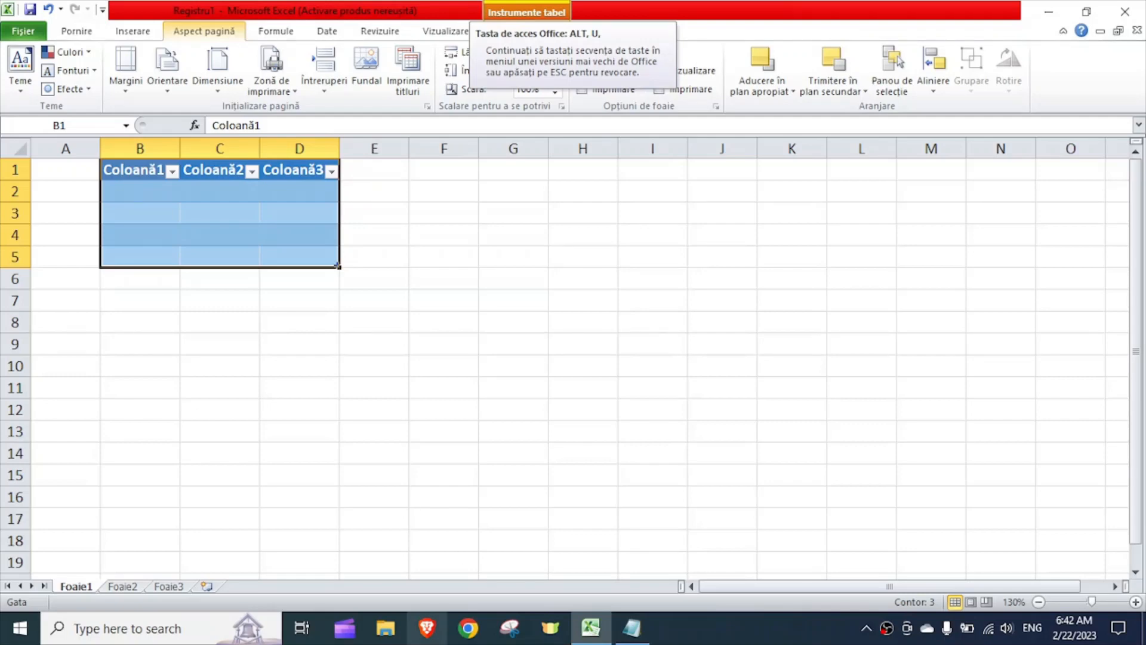
Step: Switch to Notepad and add a third instruction line reading "3. Denumim coloanele tabelului"
click(631, 627)
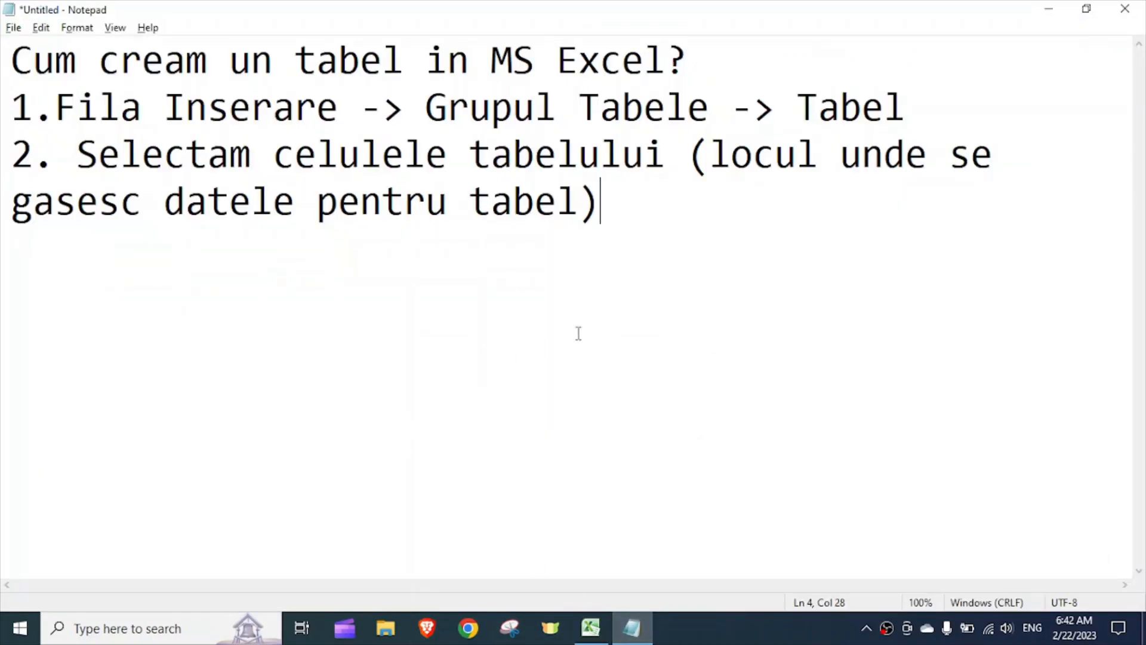
key(Return)
text(3)
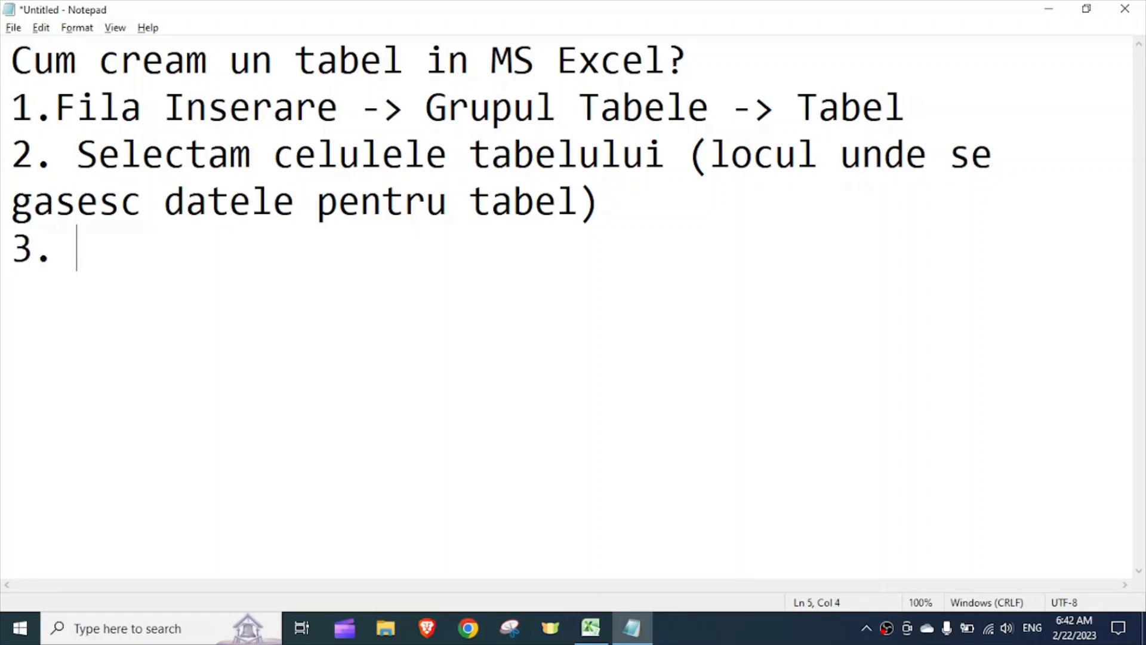
text(. Denumim)
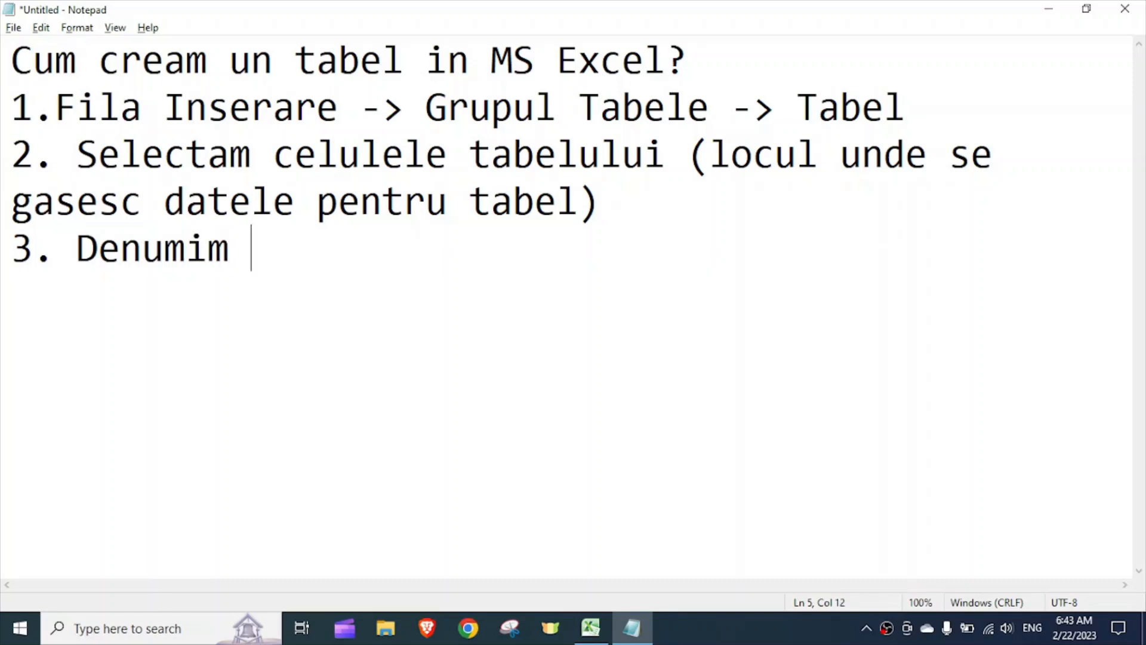
text( coloanele )
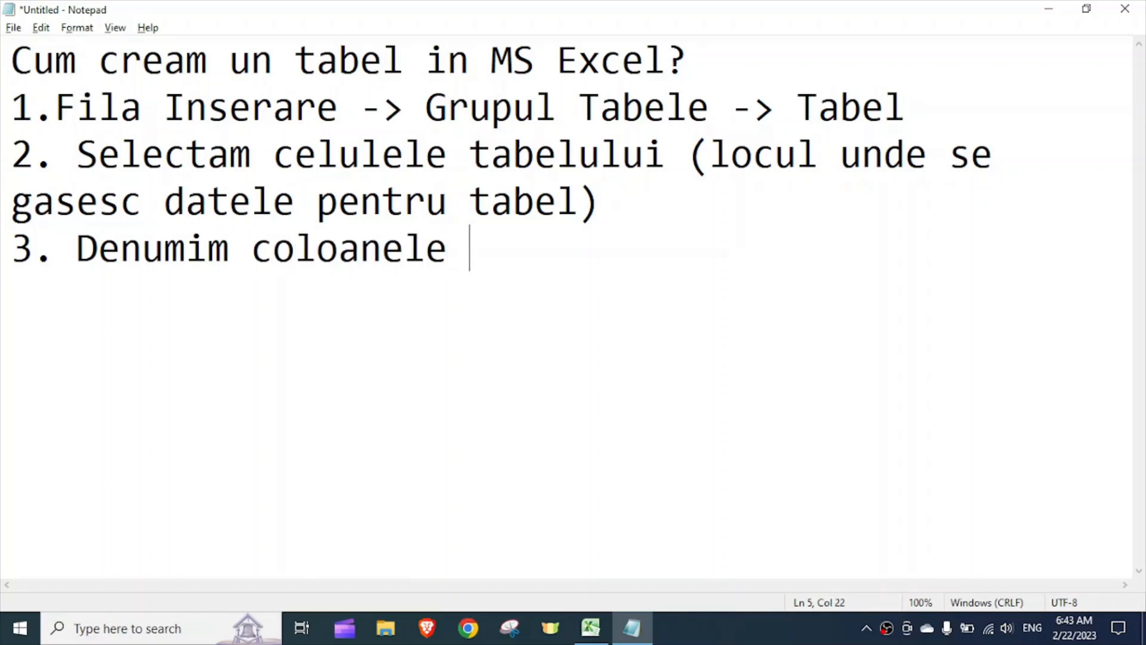
text(tabelului)
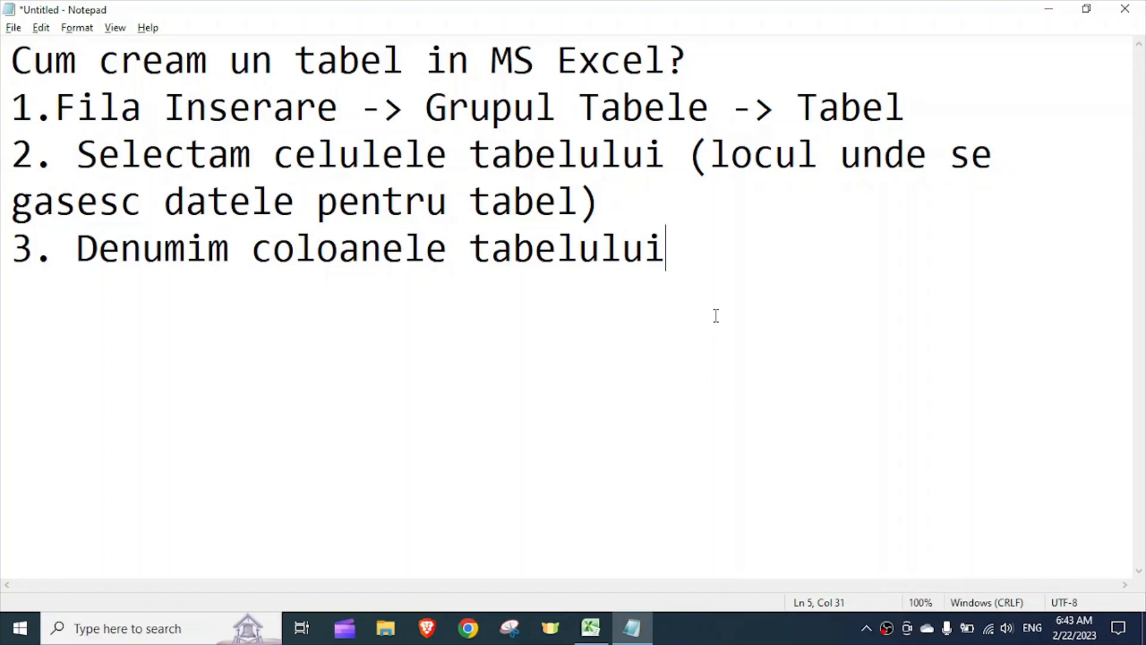
Step: Complete the third instruction with "(stabilim capul" and "de tabel)", breaking the line before "de", and start a new line below
text((stab)
text(ili)
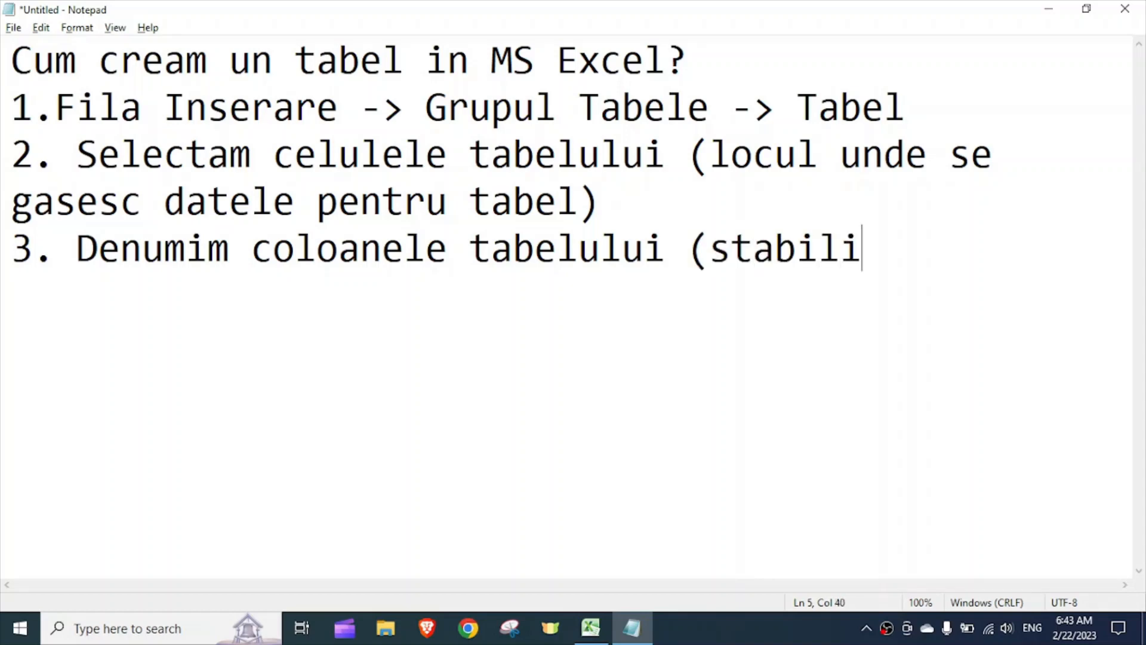
text(m capul)
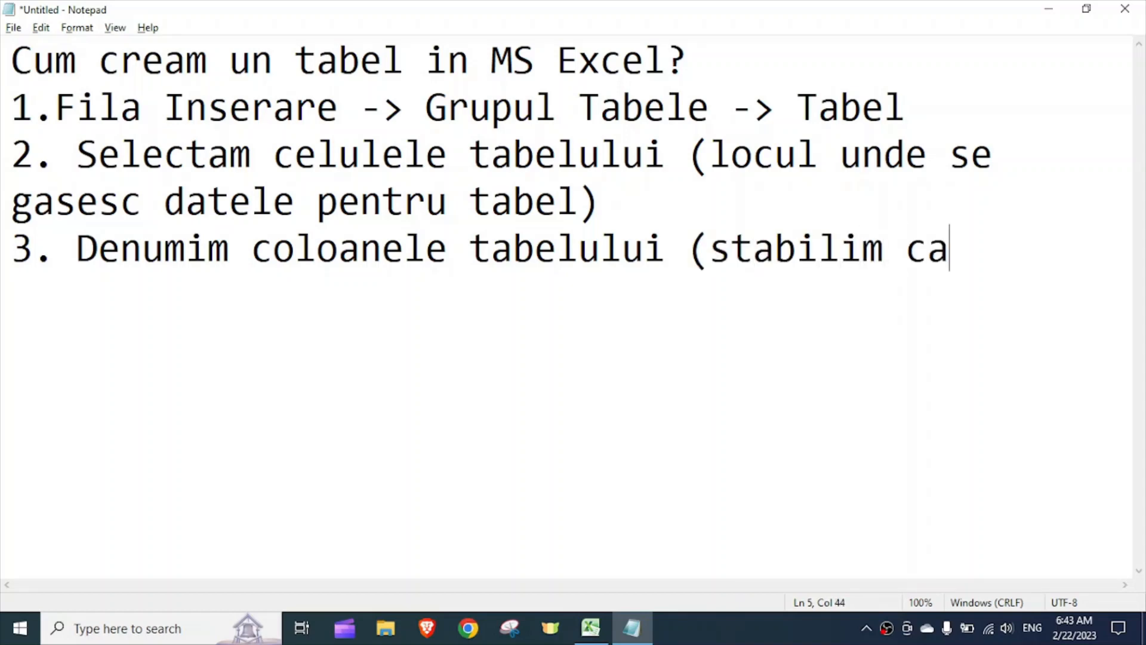
key(Return)
text(\)
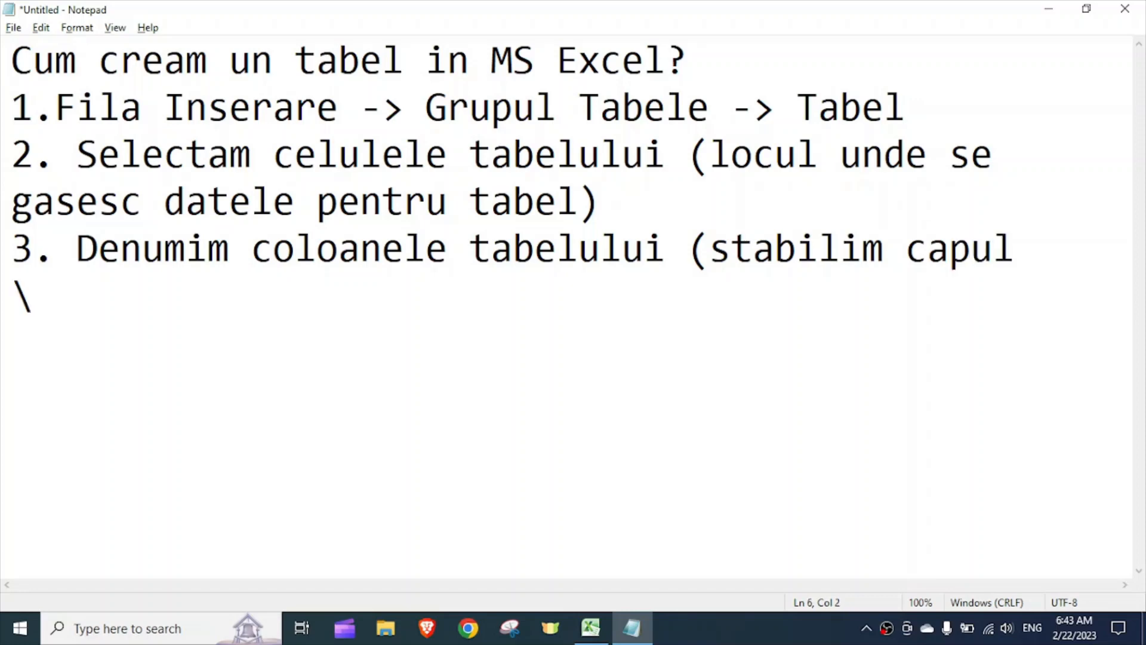
key(BackSpace)
text(de tab)
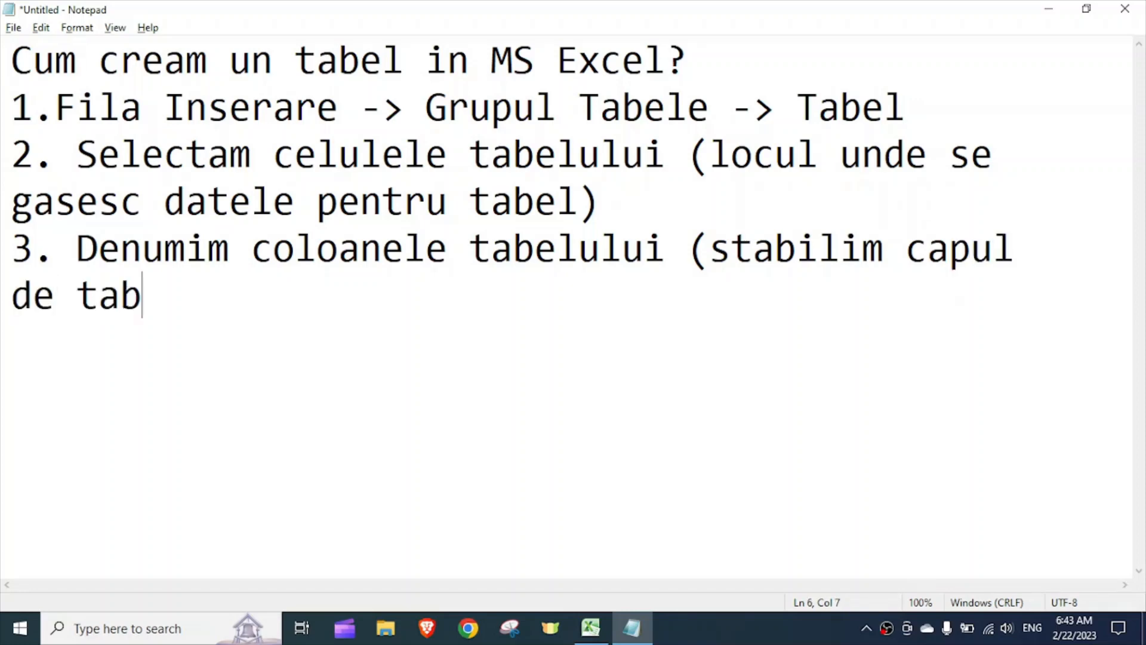
text(el))
key(Return)
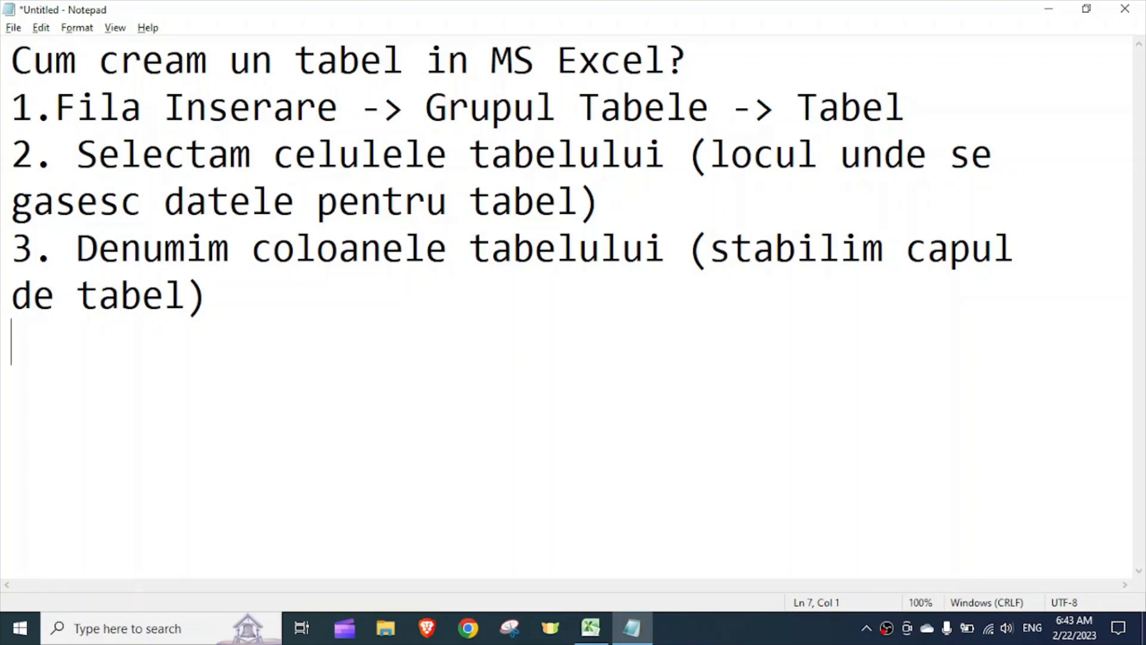
Step: Switch to Excel, point out the table's header cells B1:D1, and label them with "capul de tabel" in cell F1
click(591, 628)
click(143, 173)
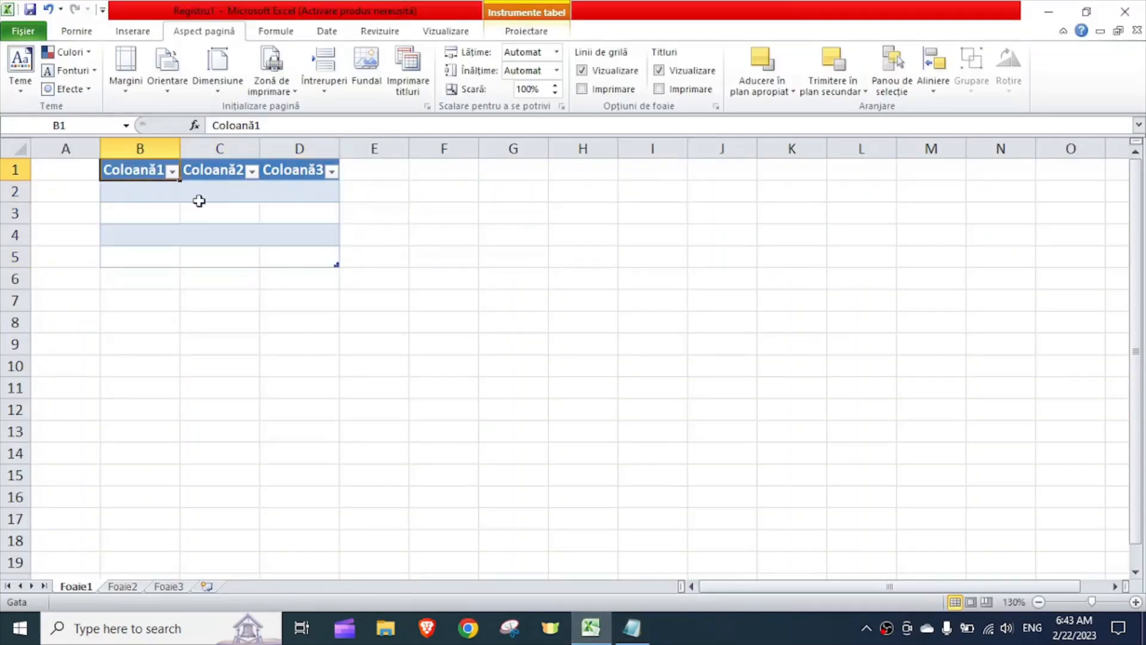
drag(139, 173, 297, 171)
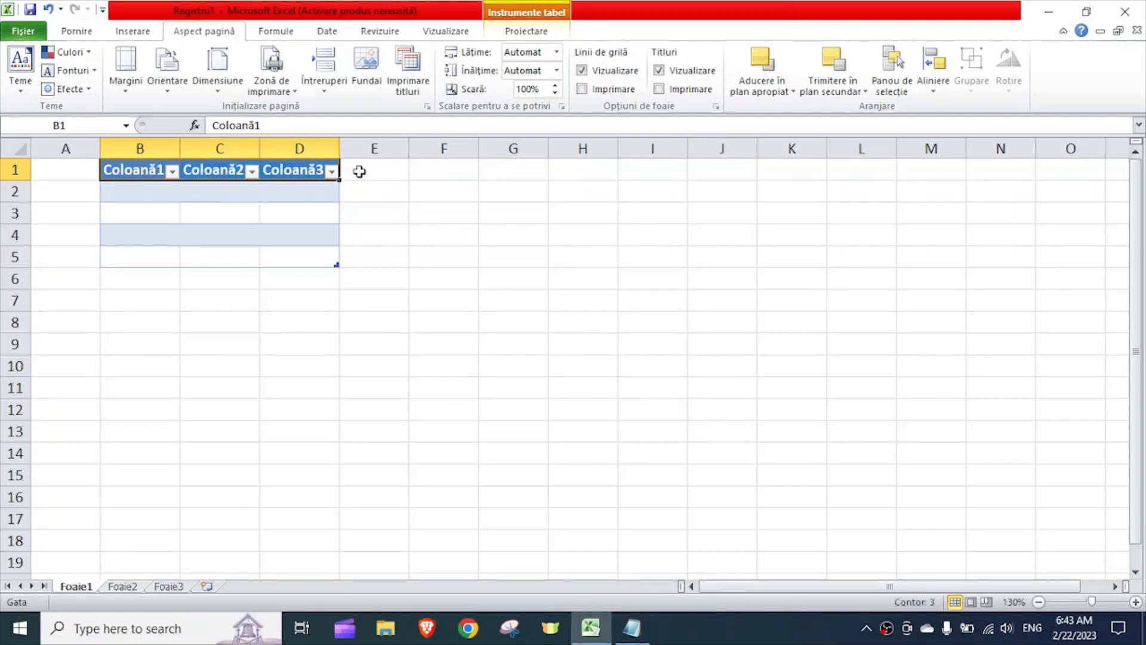
ctrl+scroll(387, 257, up, 4)
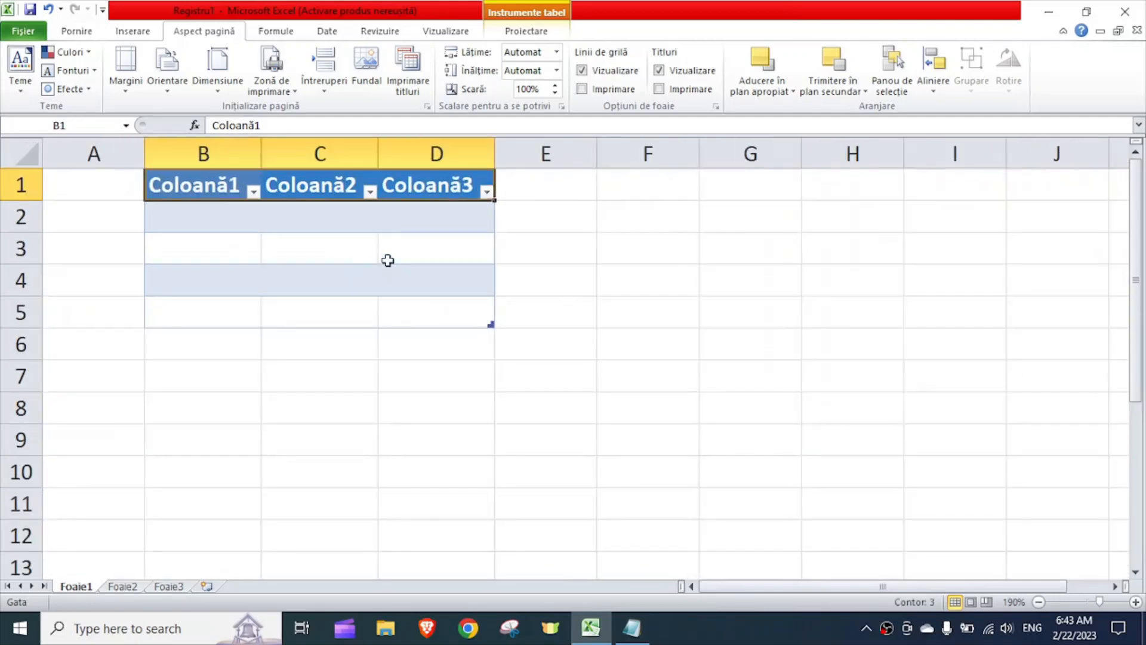
click(621, 190)
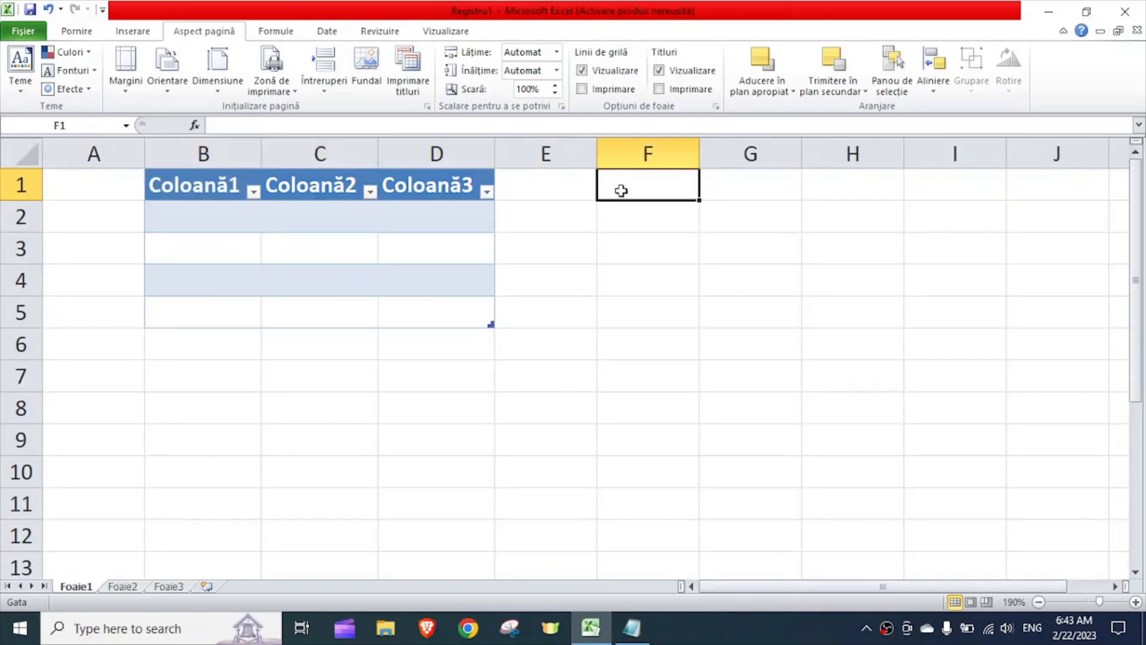
text(ca)
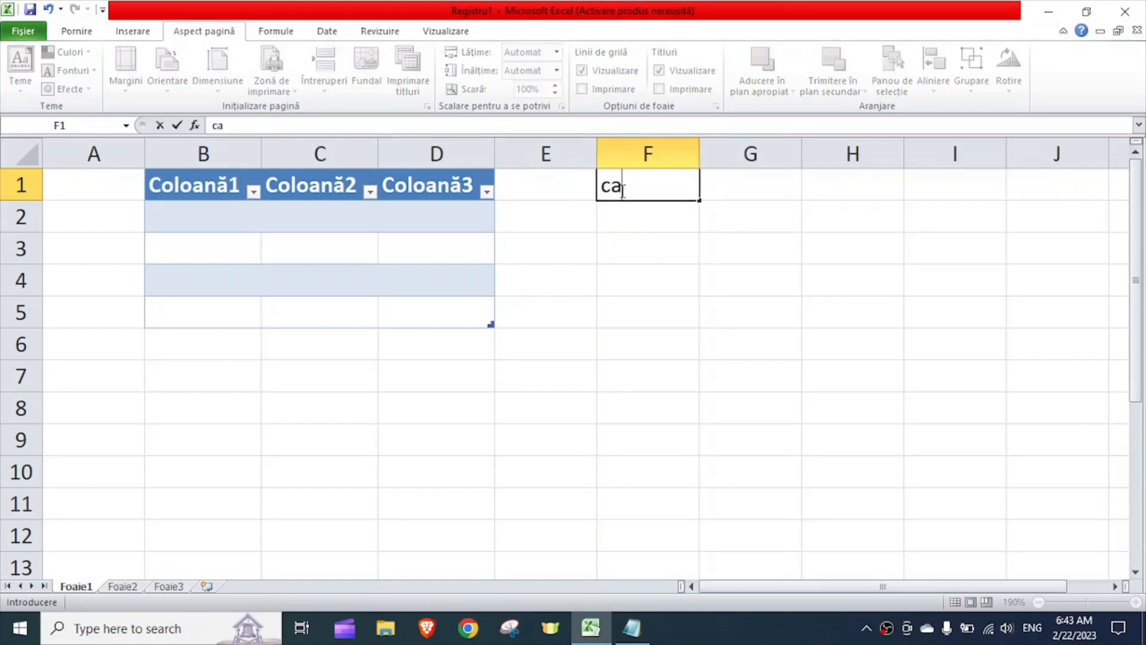
text(pul de tabel)
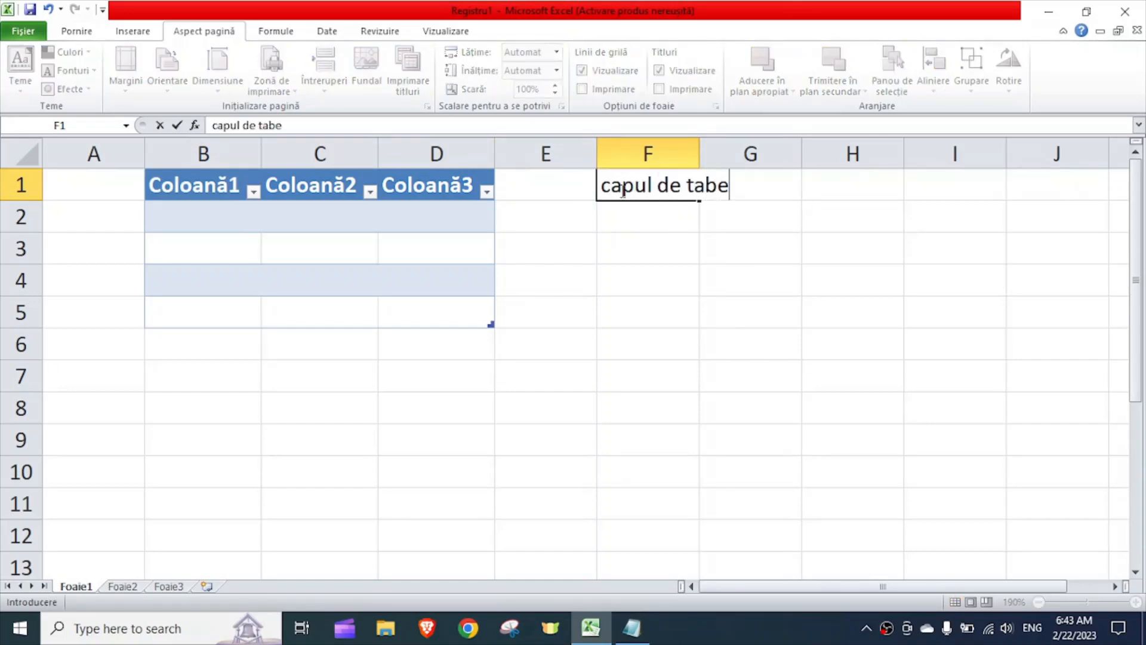
key(Return)
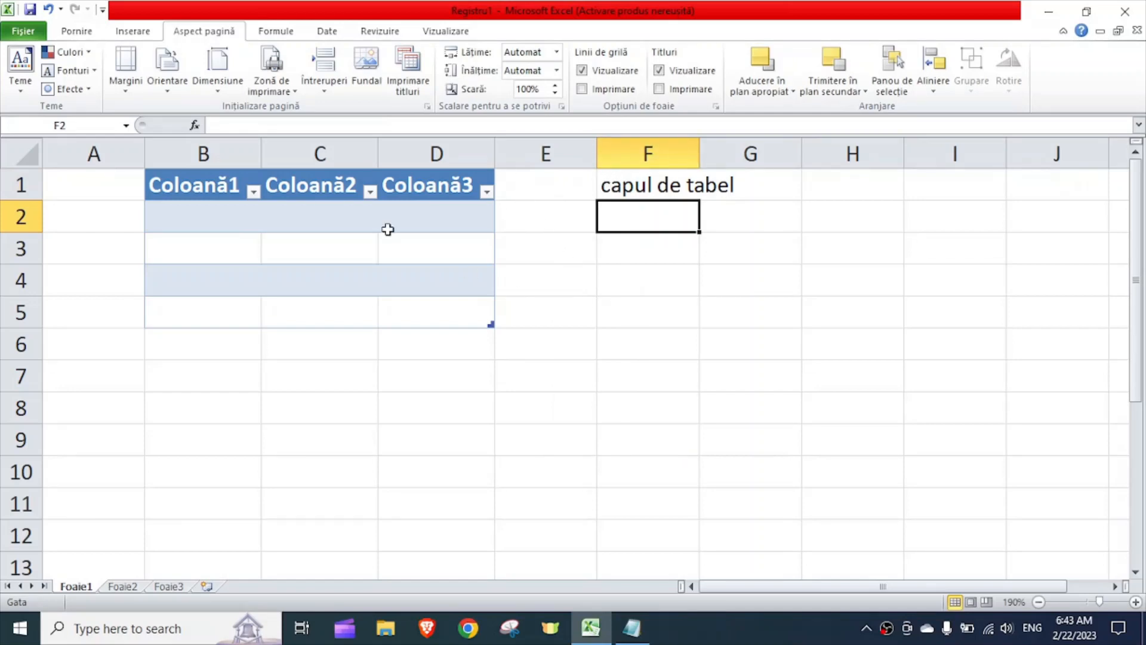
Step: Rename the three table headers in B1:D1 as "Nr.crt.", "Nume" and "Prenume"
click(216, 183)
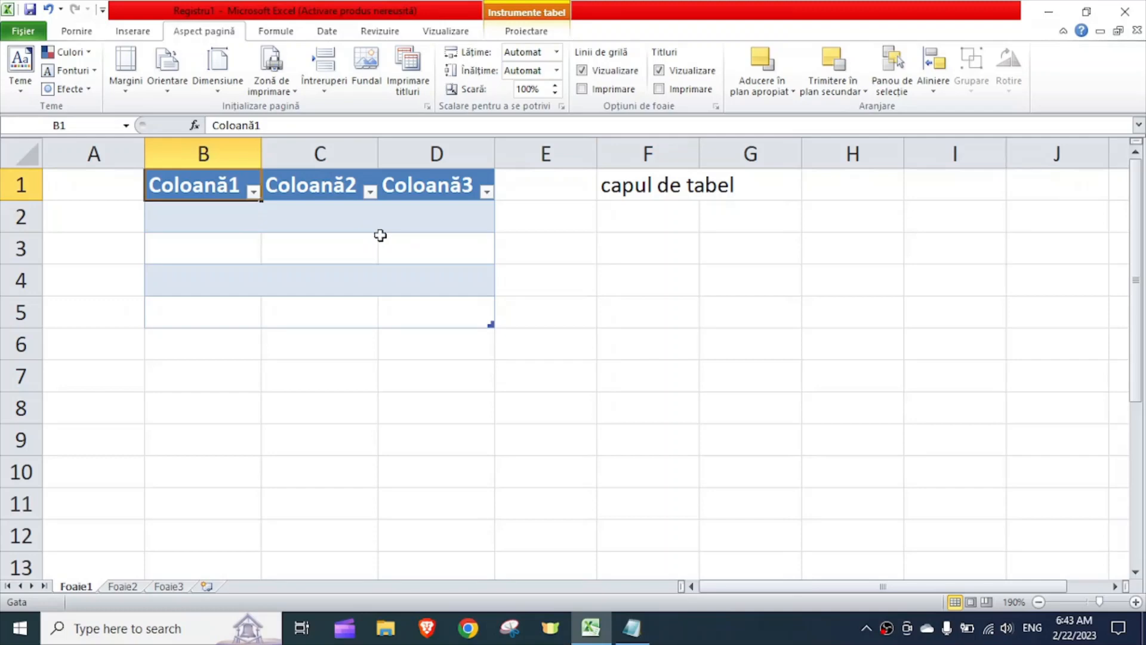
text(Nr.crt.)
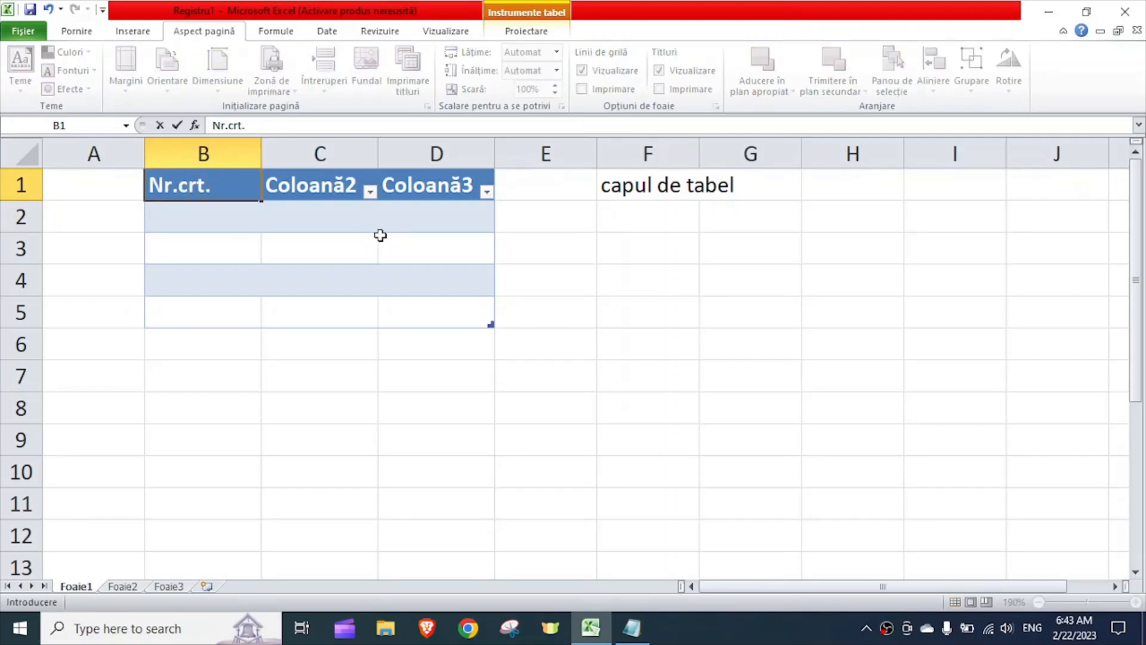
key(Return)
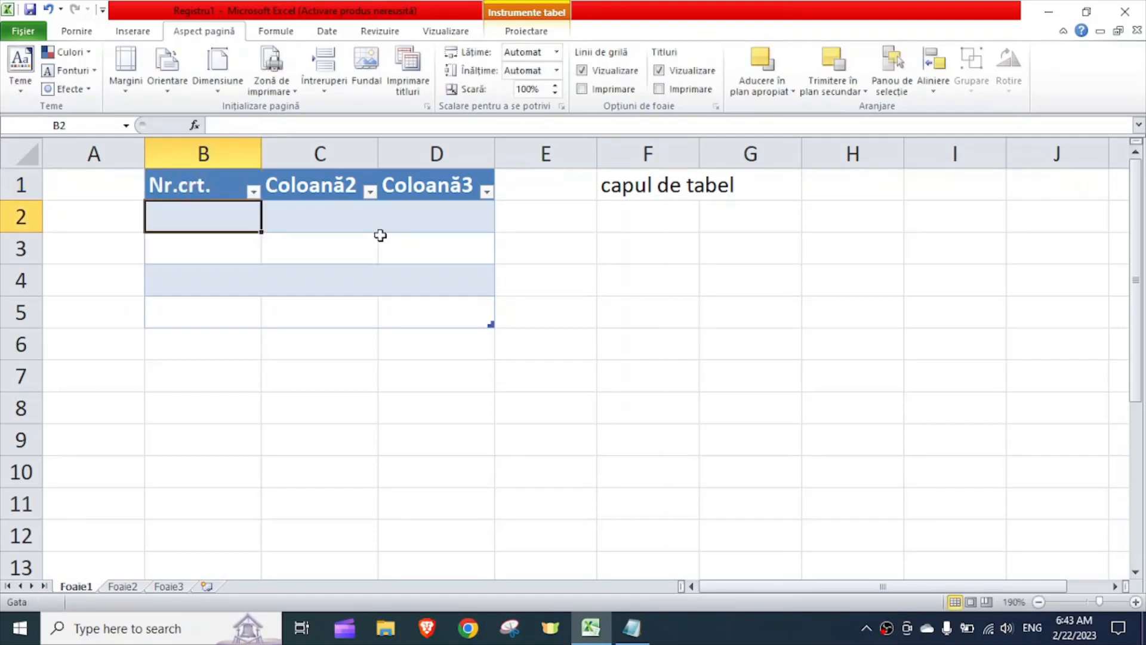
click(339, 187)
text(Nume)
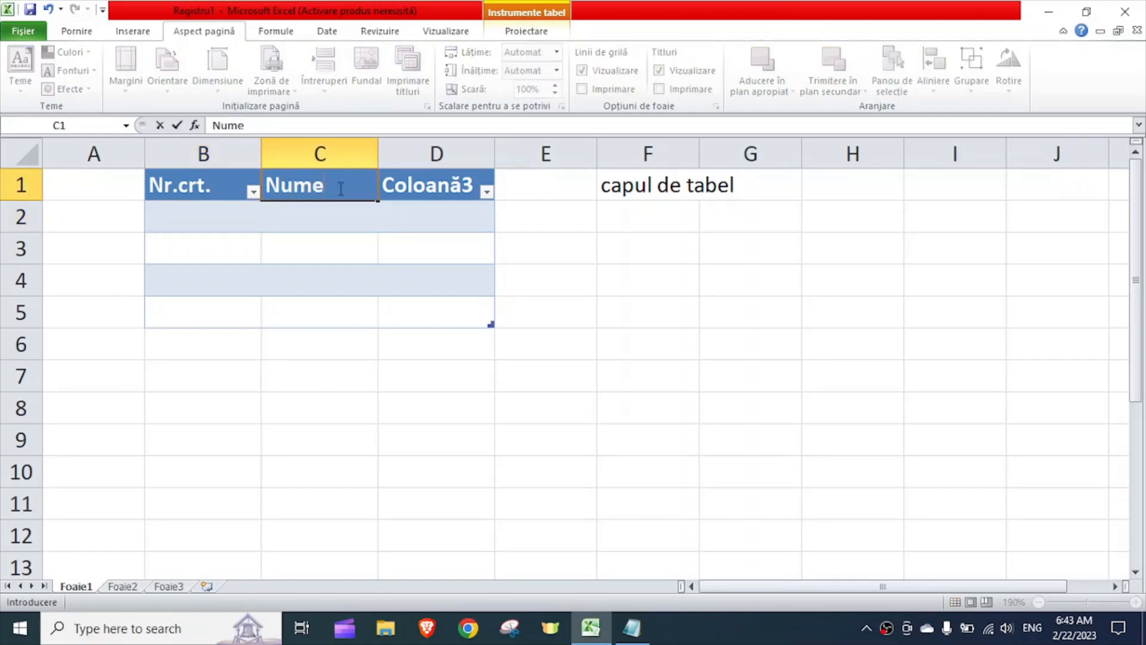
key(Return)
click(435, 186)
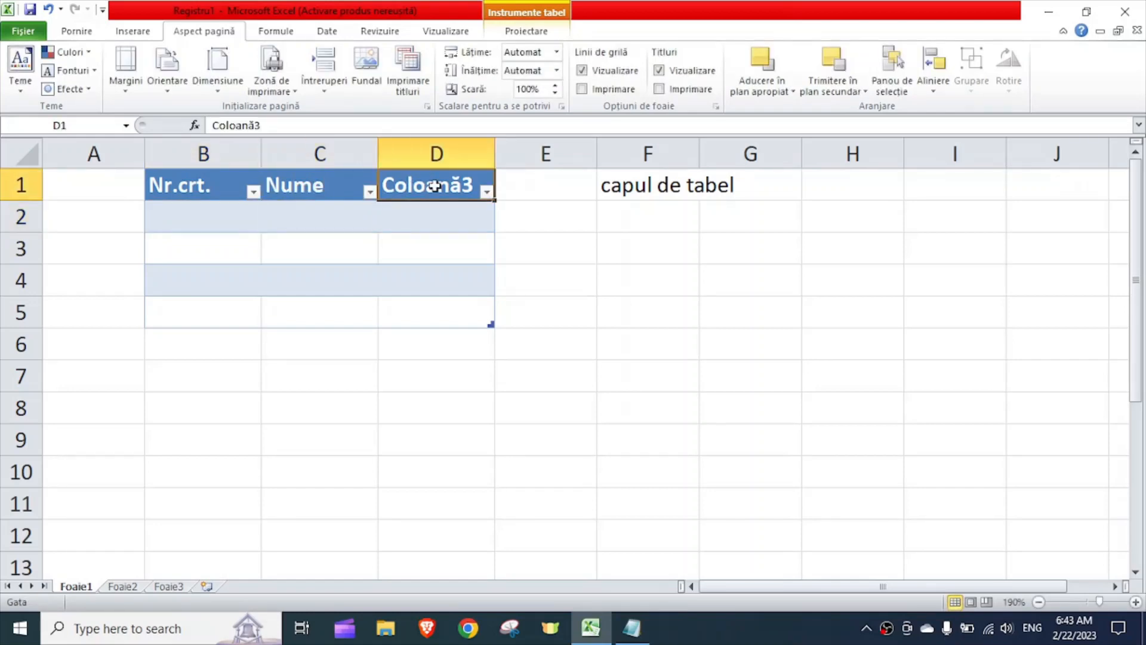
text(Prenume)
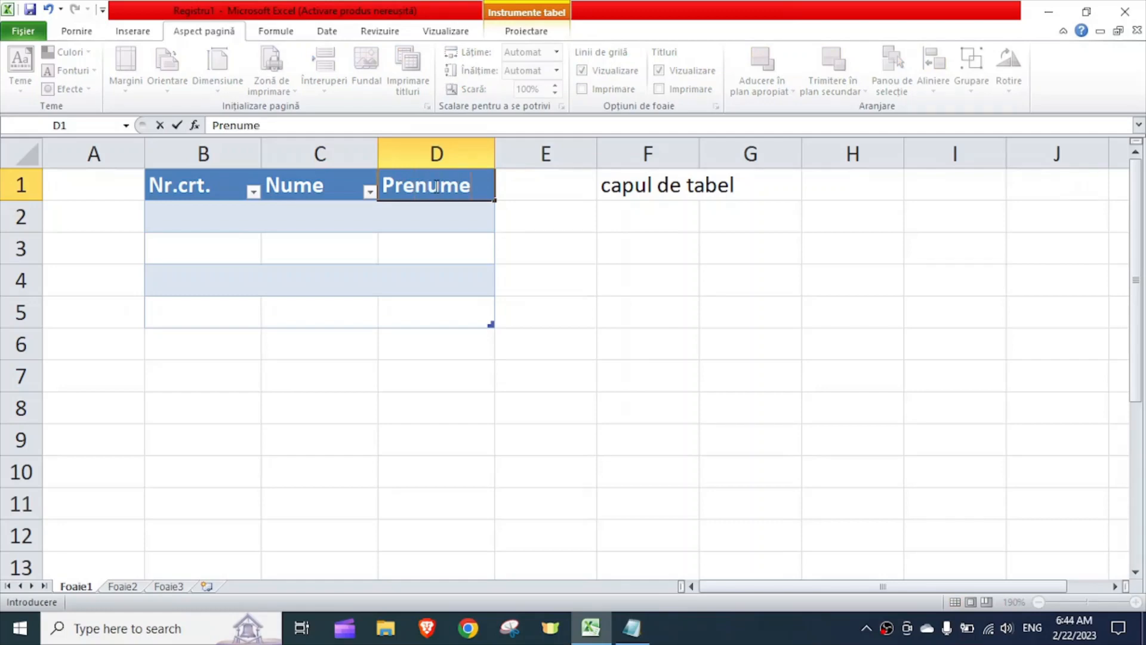
key(Return)
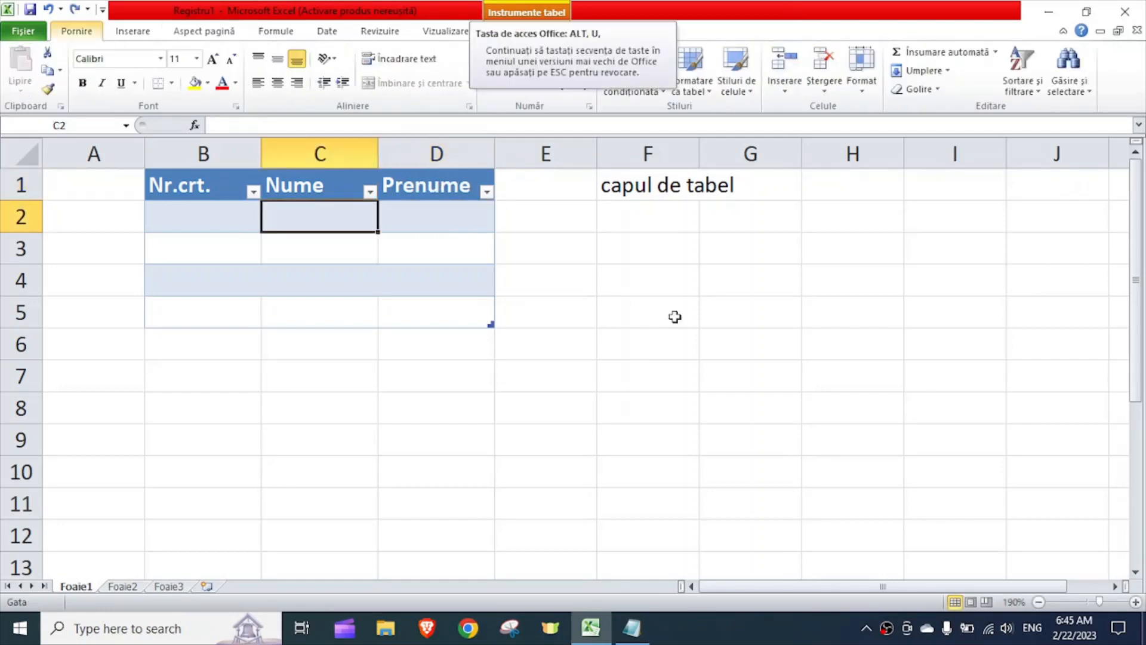
Step: Number the table rows 1 to 4 under Nr.crt. in cells B2:B5
click(198, 216)
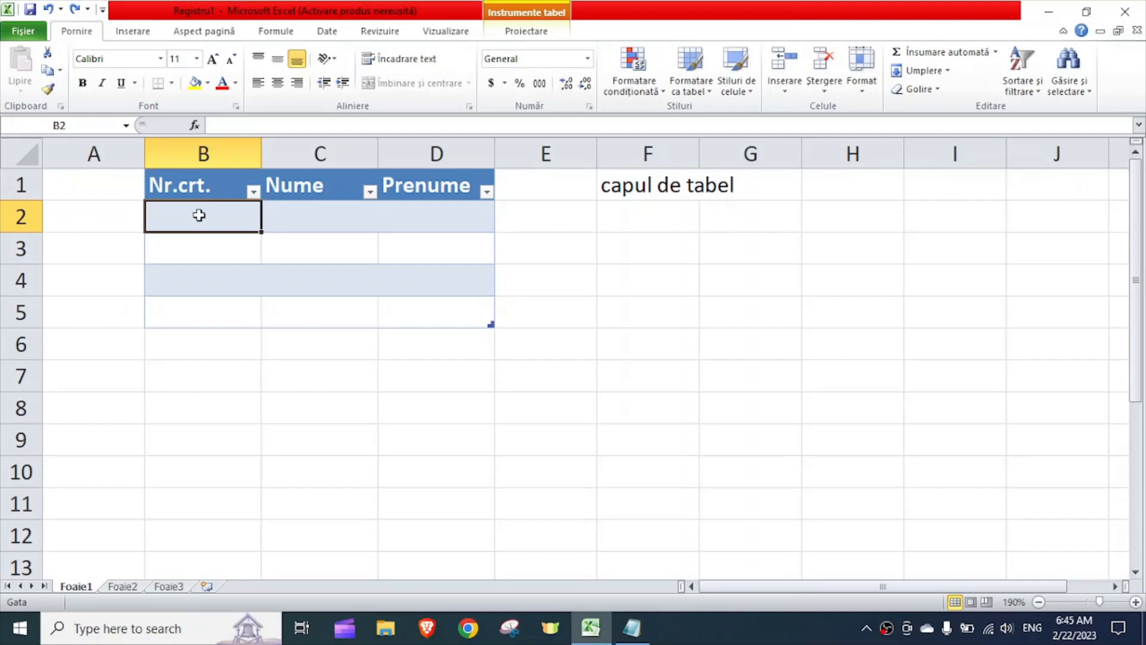
text(1)
key(Return)
text(2)
key(Return)
text(3)
key(Return)
text(4)
key(Return)
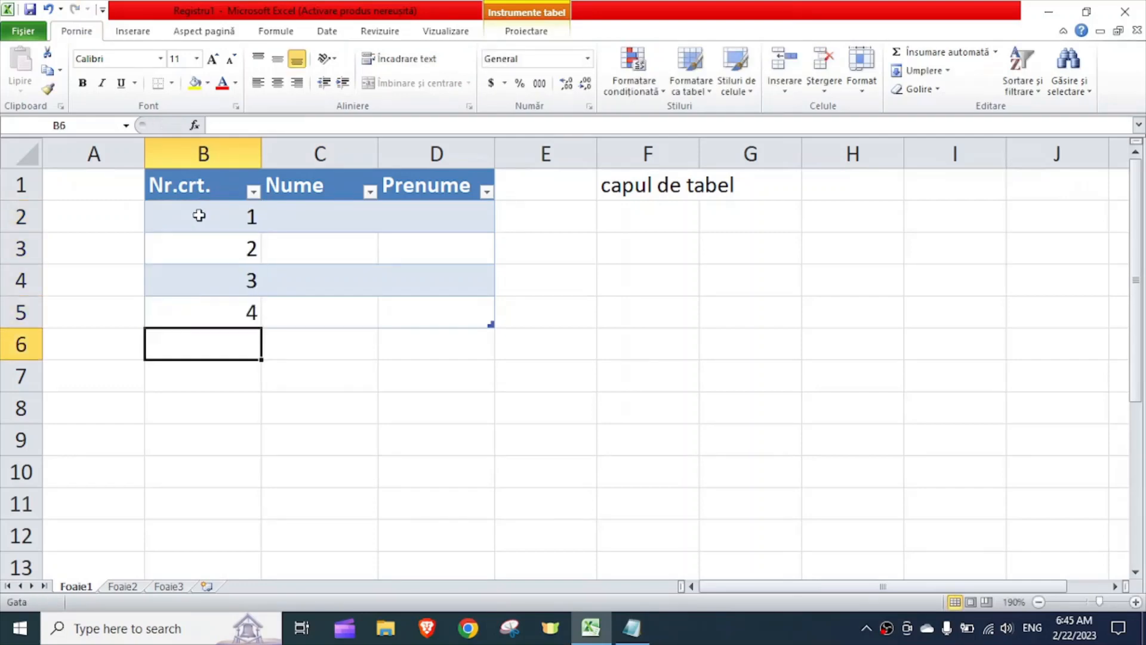
Step: Enter the first person's last name under Nume in cell C2
key(Up)
key(Up)
key(Up)
key(Up)
key(Right)
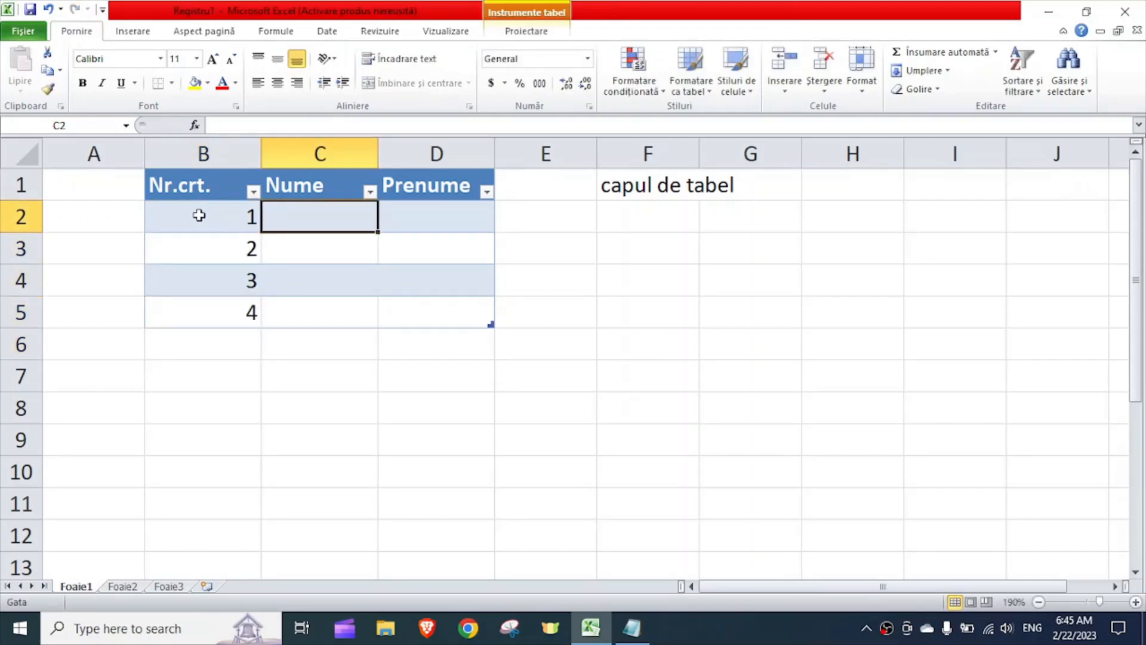
text(Ioneswc)
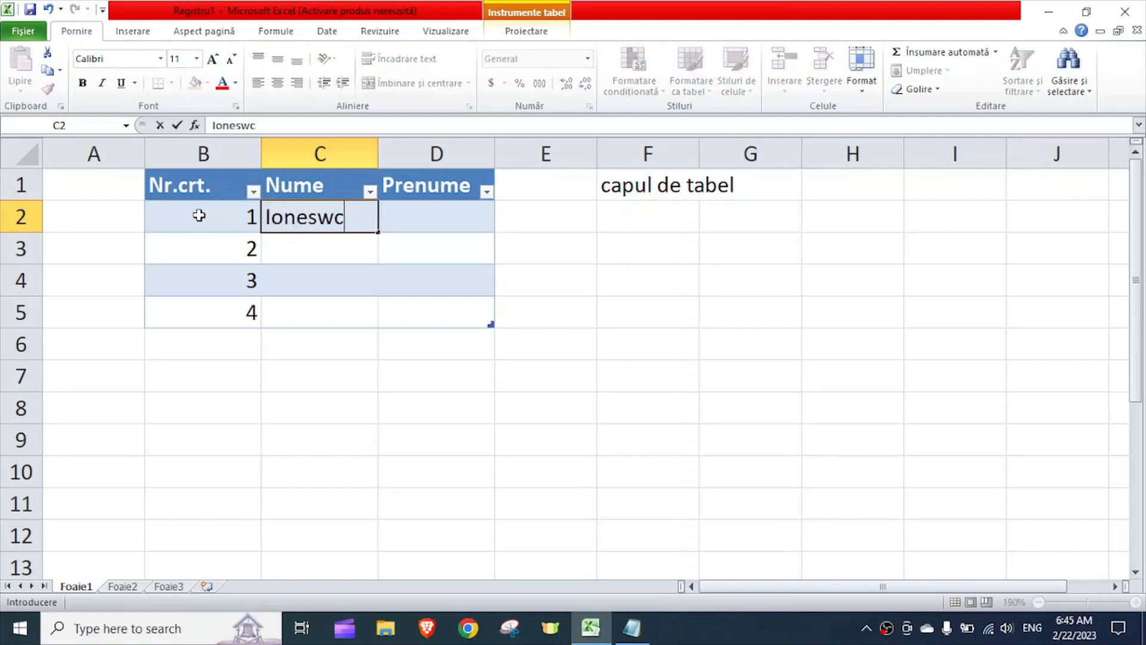
key(BackSpace)
key(BackSpace)
text(cu)
key(Return)
Step: Enter the last names of the other three people under Nume in cells C3:C5
text(Pop)
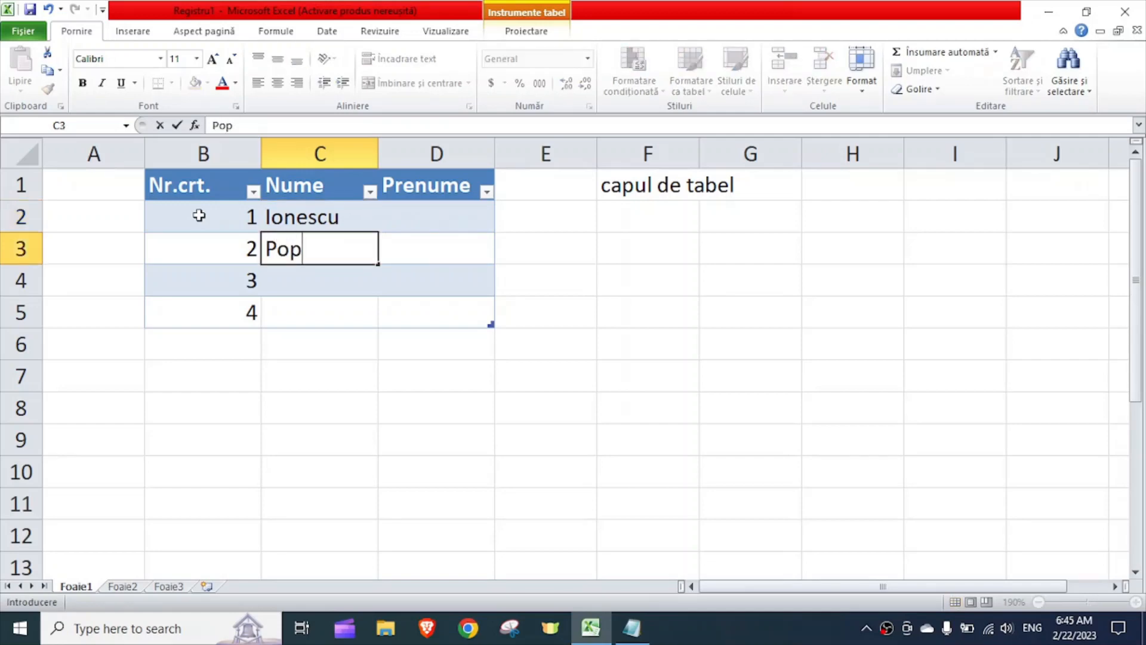
text(escu)
key(Return)
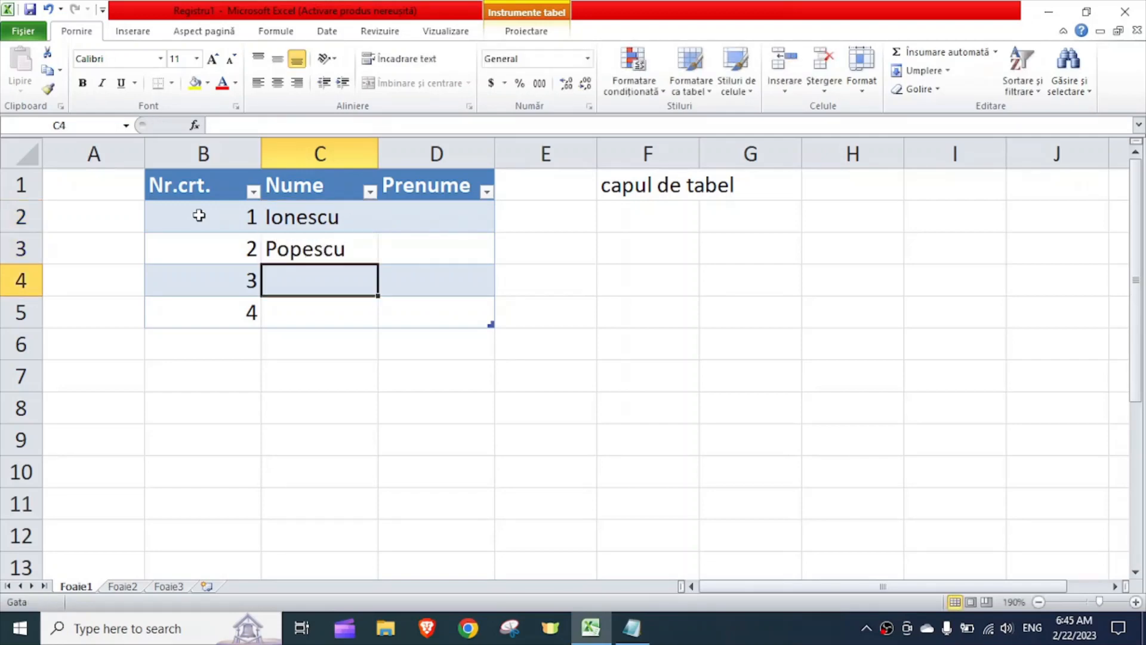
text(Irimia)
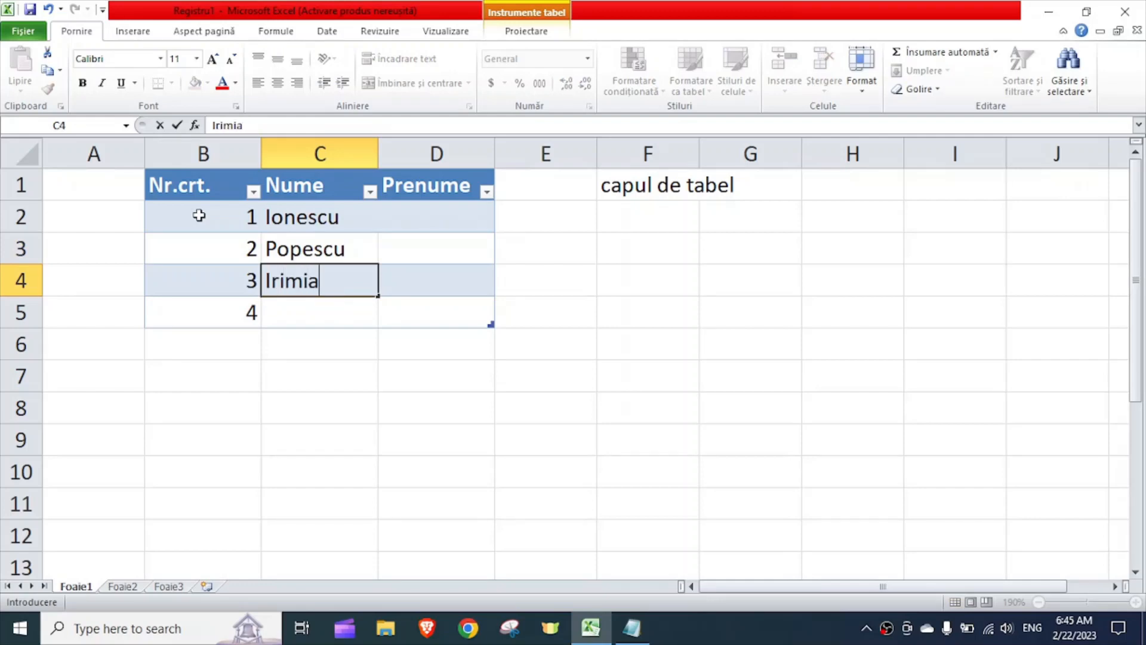
key(Return)
text(Voicu)
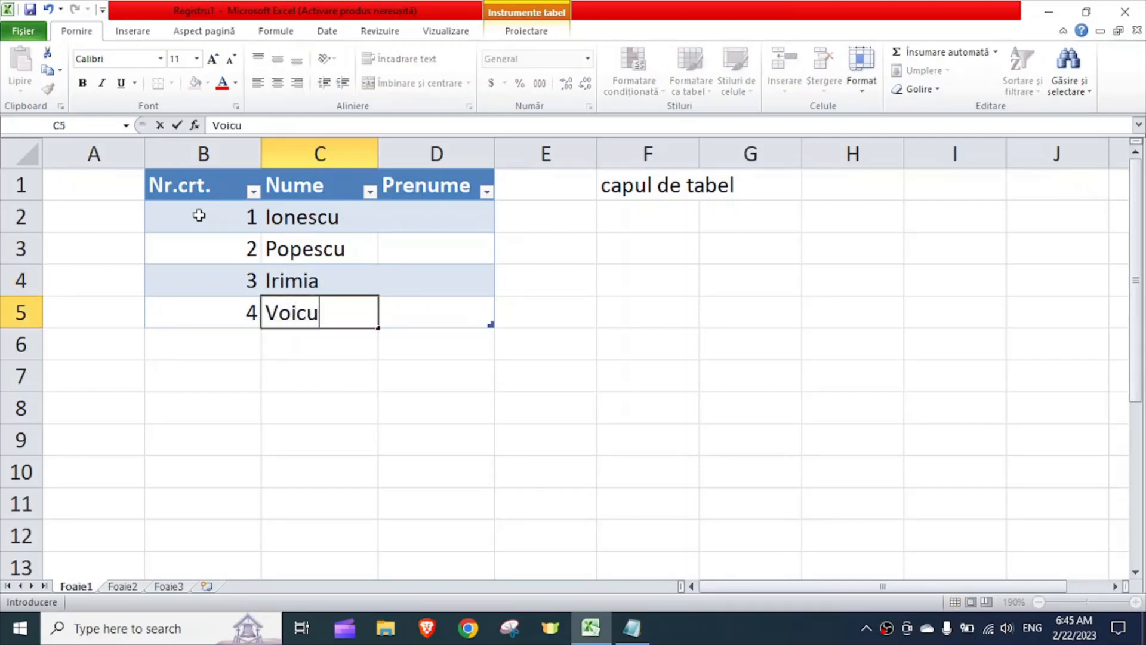
key(Return)
Step: Enter the first person's given name under Prenume in cell D2
key(Up)
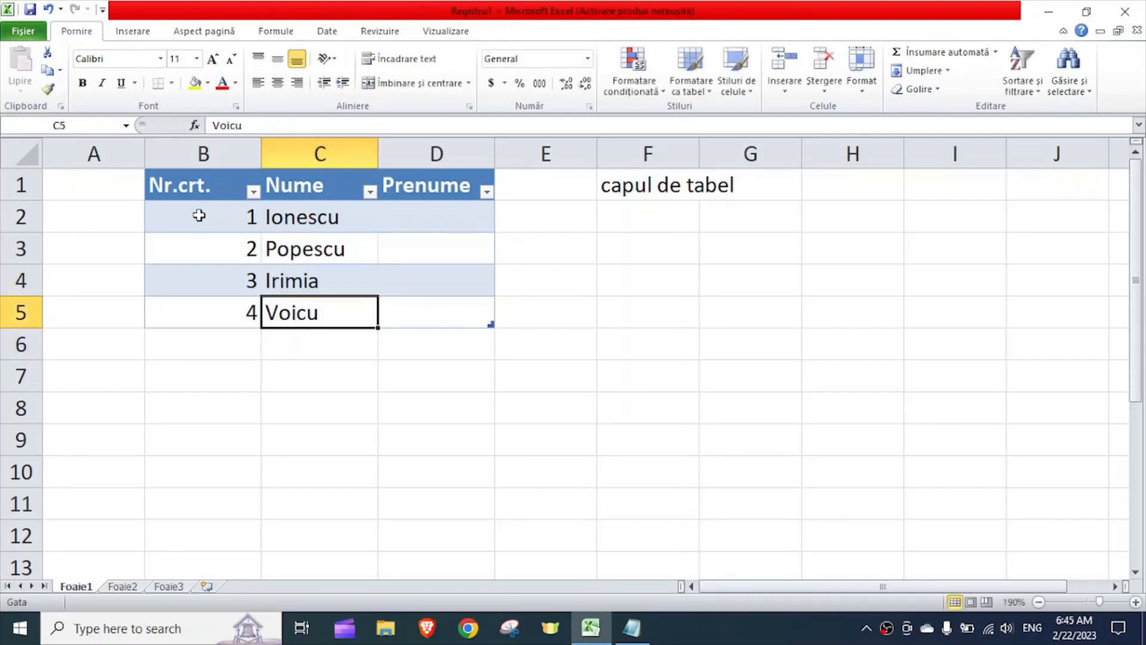
key(Up)
key(Up)
key(Up)
key(Right)
text(Alin)
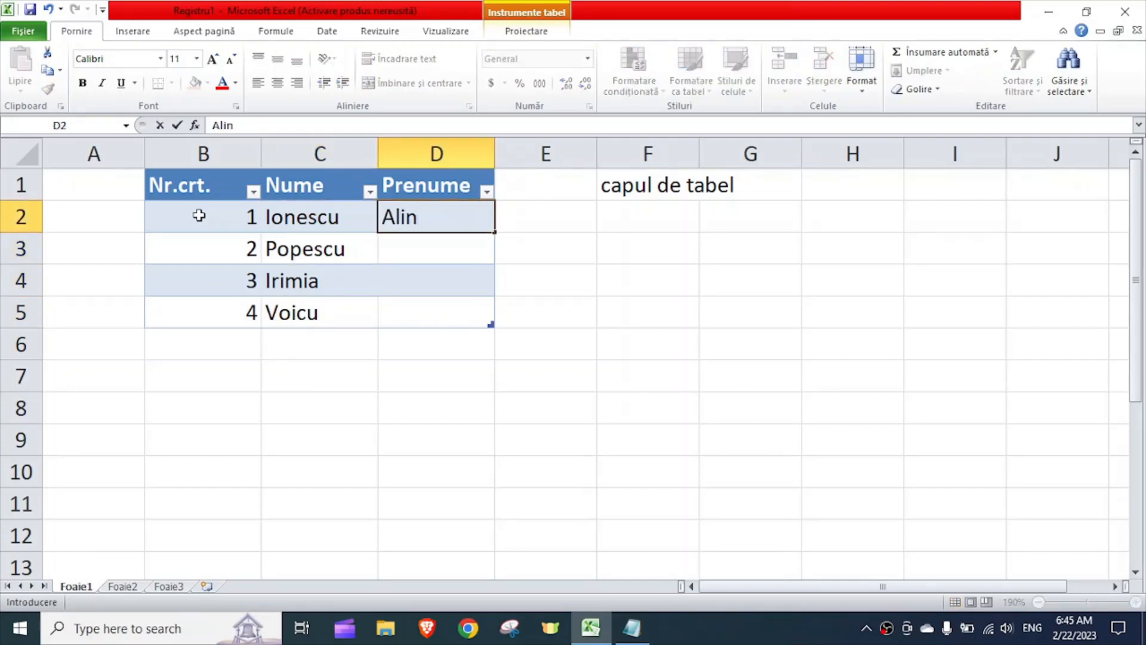
key(Return)
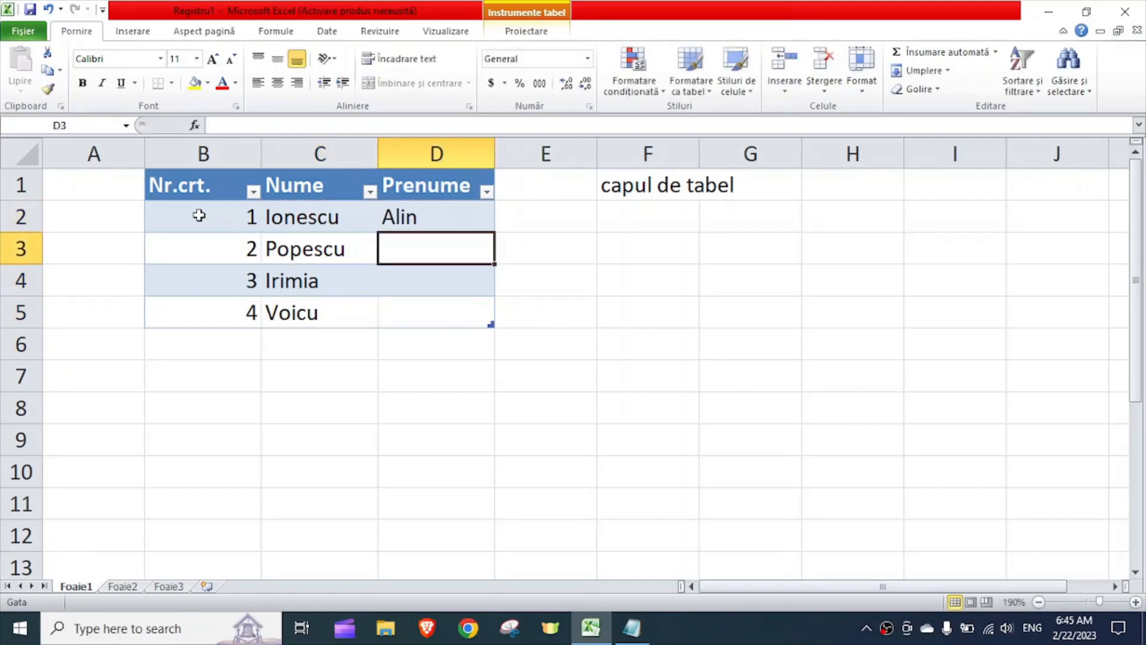
Step: Enter the given names of the other three people under Prenume in cells D3:D5
text(Mariu)
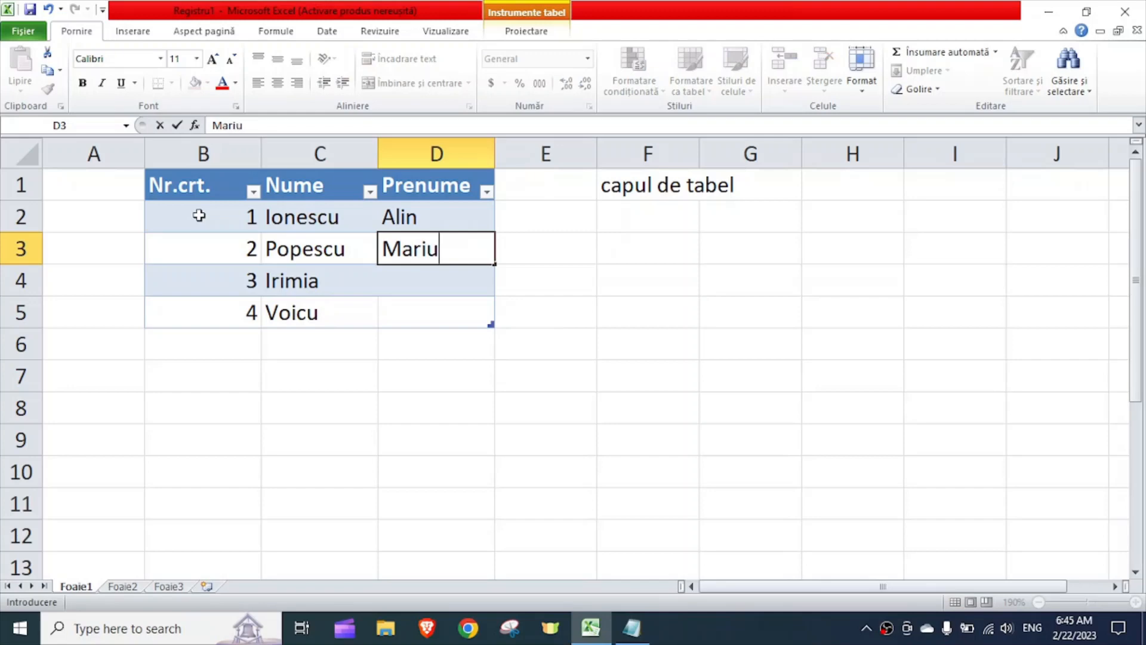
text(s)
key(Return)
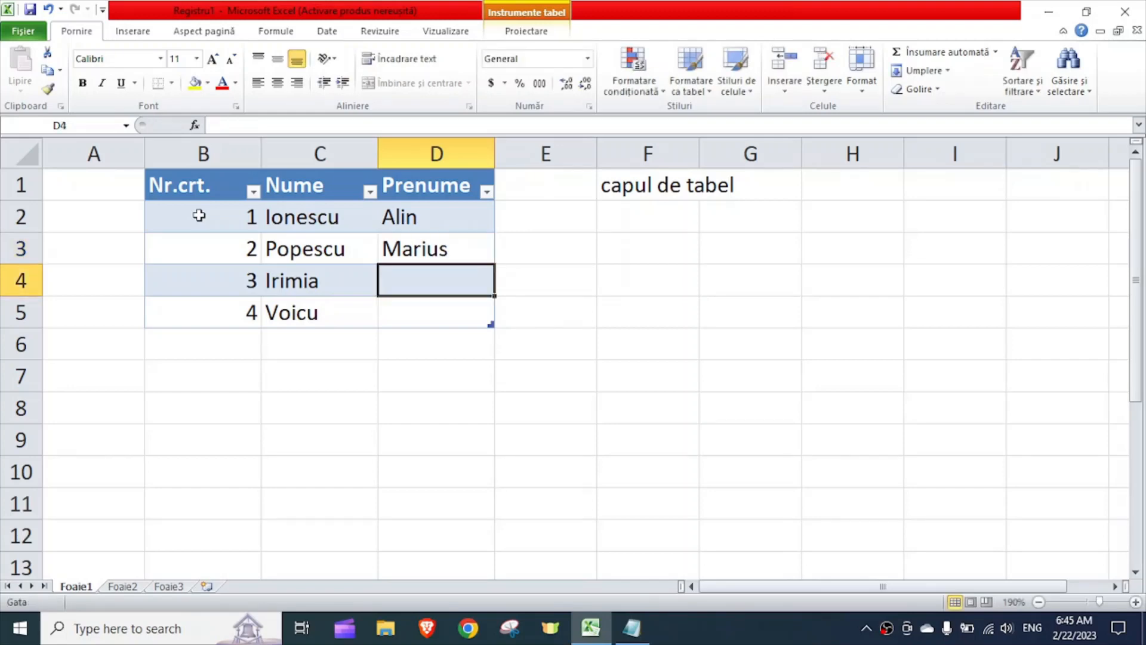
text(Adr)
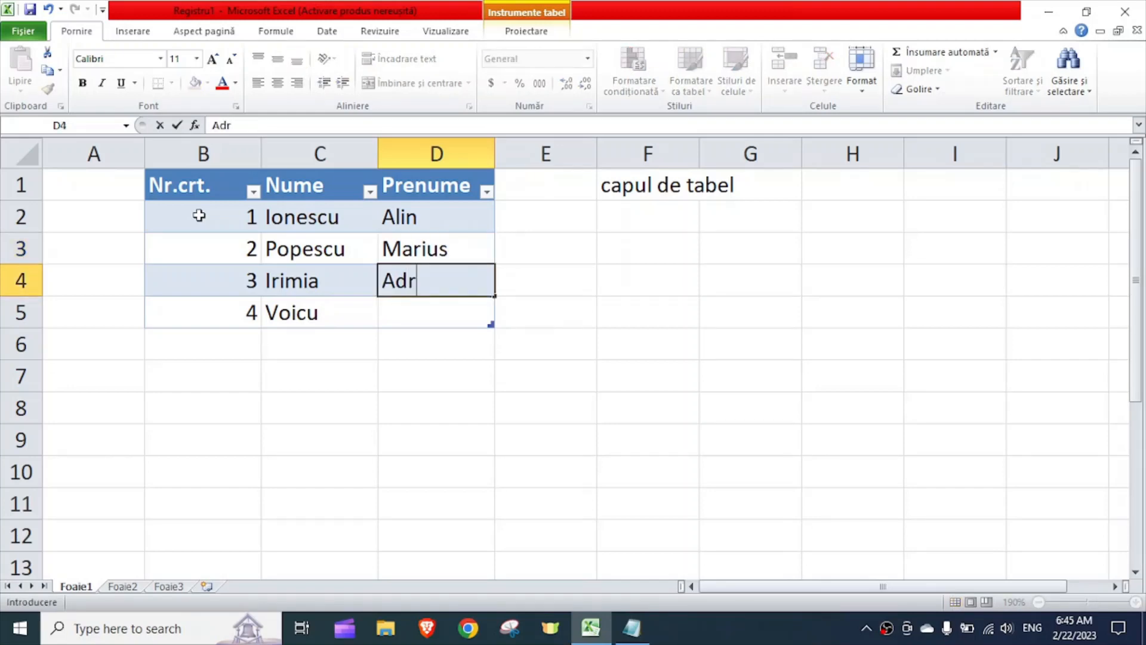
text(iana)
key(Return)
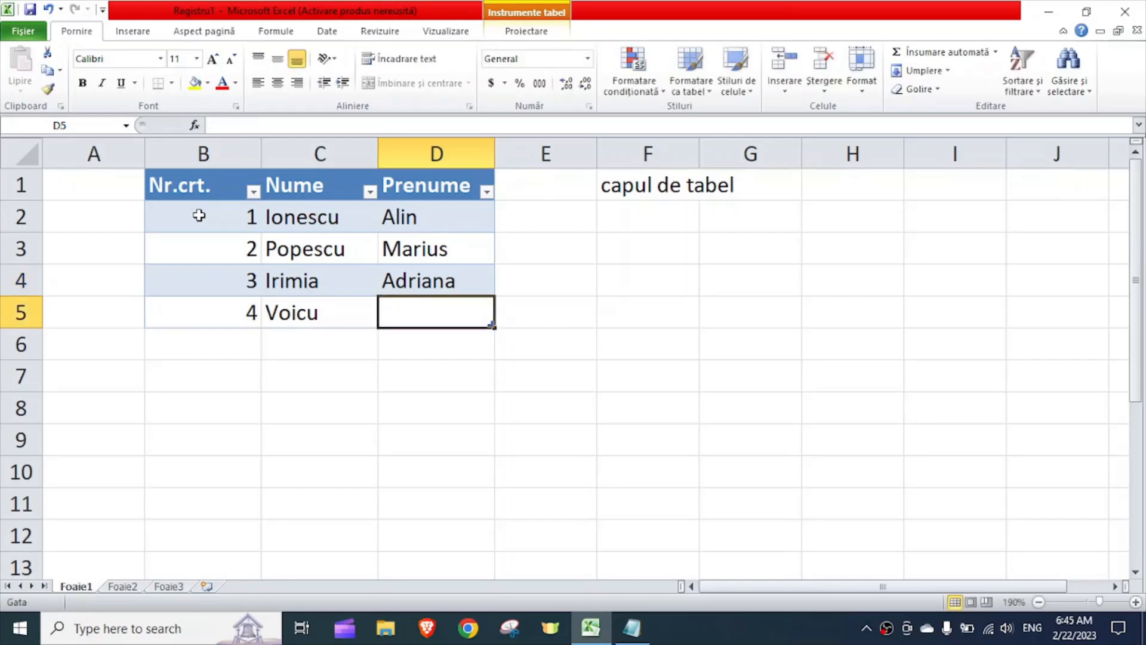
text(Violeta)
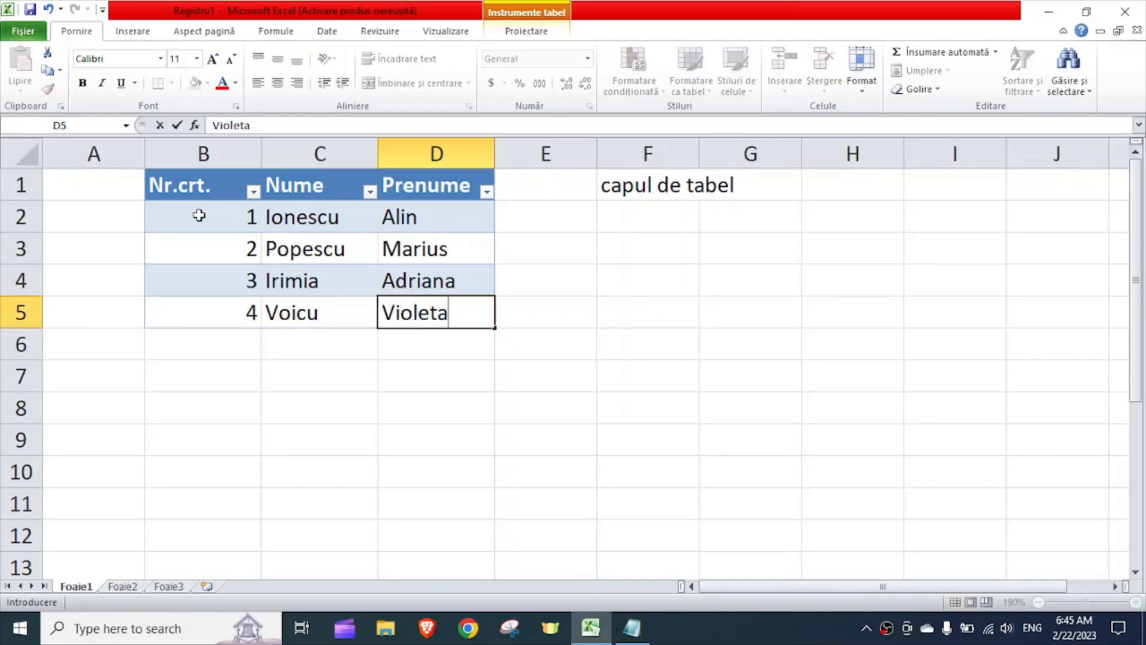
key(Return)
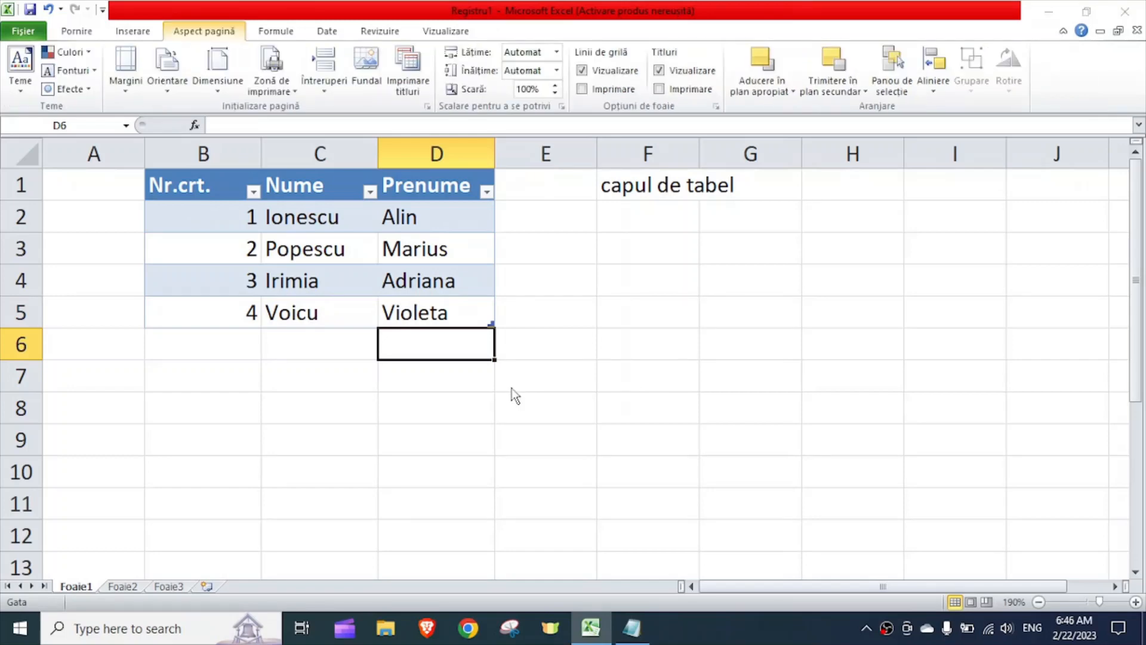
key(Escape)
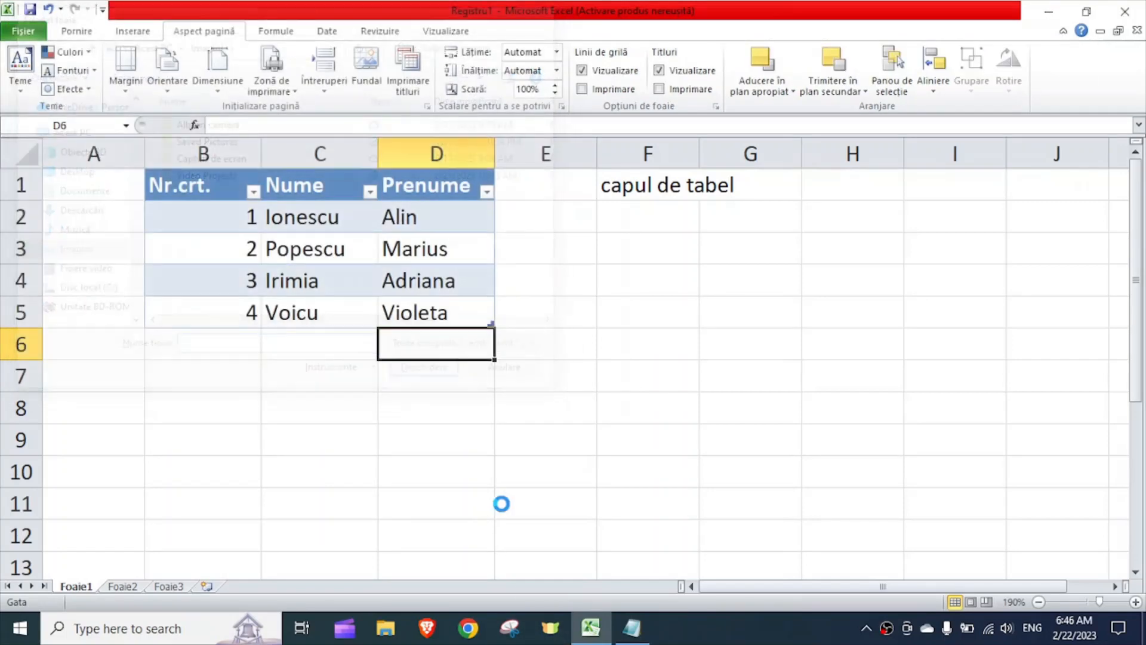
click(648, 484)
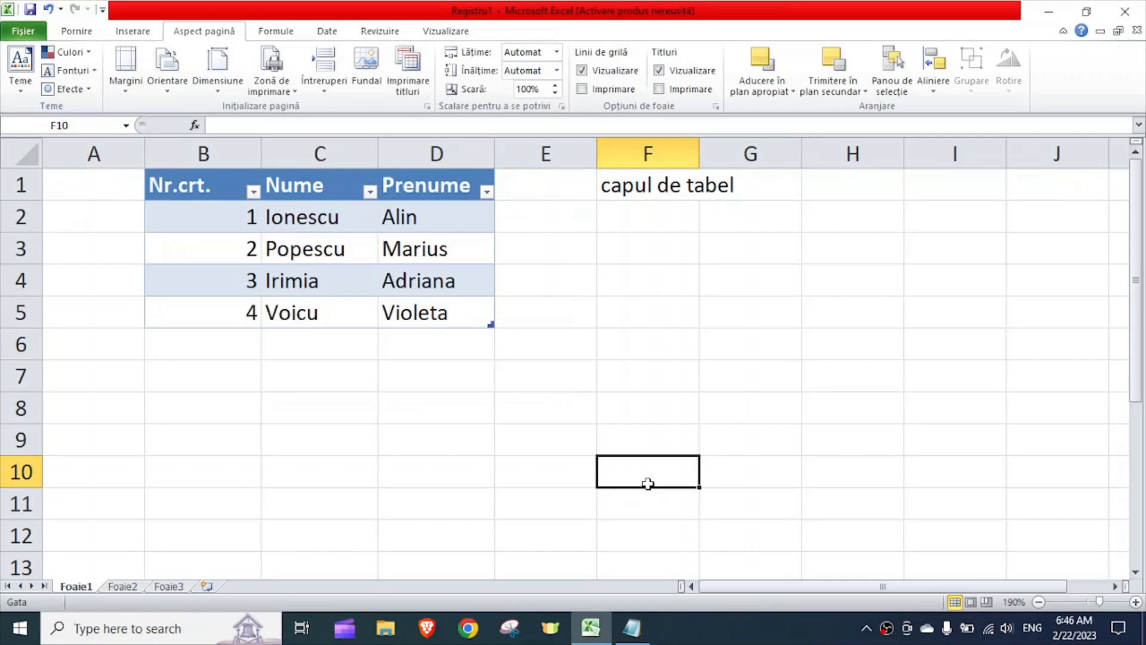
key(alt+u)
click(550, 473)
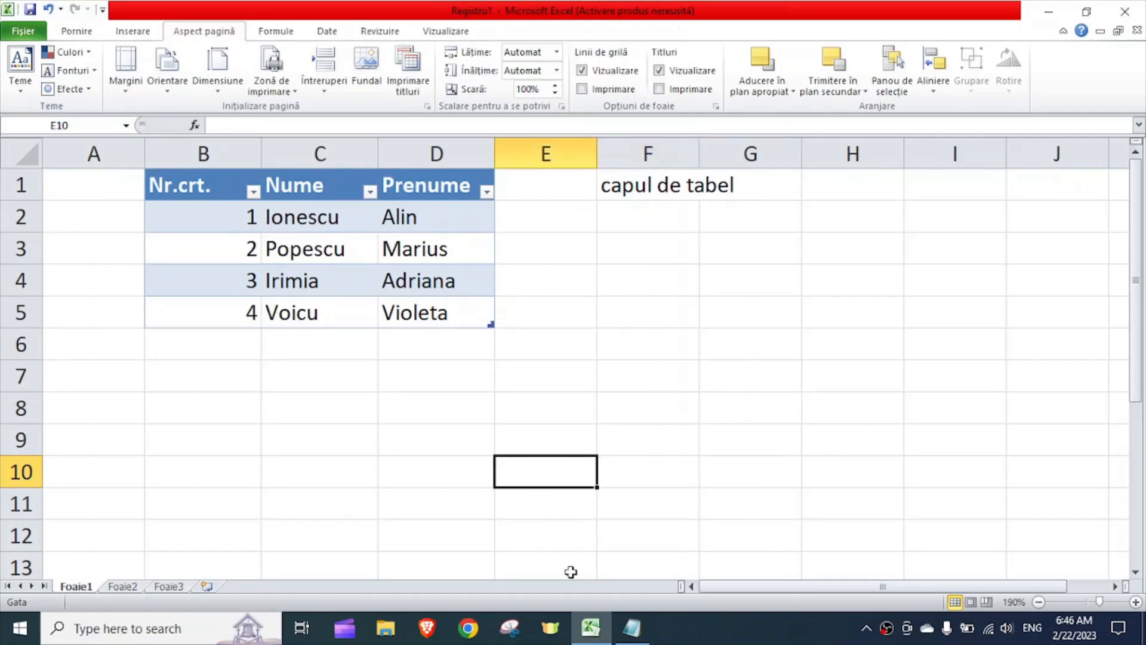
Step: Switch to Notepad and write the fourth instruction, "4. Completam datele tabelului", on the empty line below the third
click(622, 631)
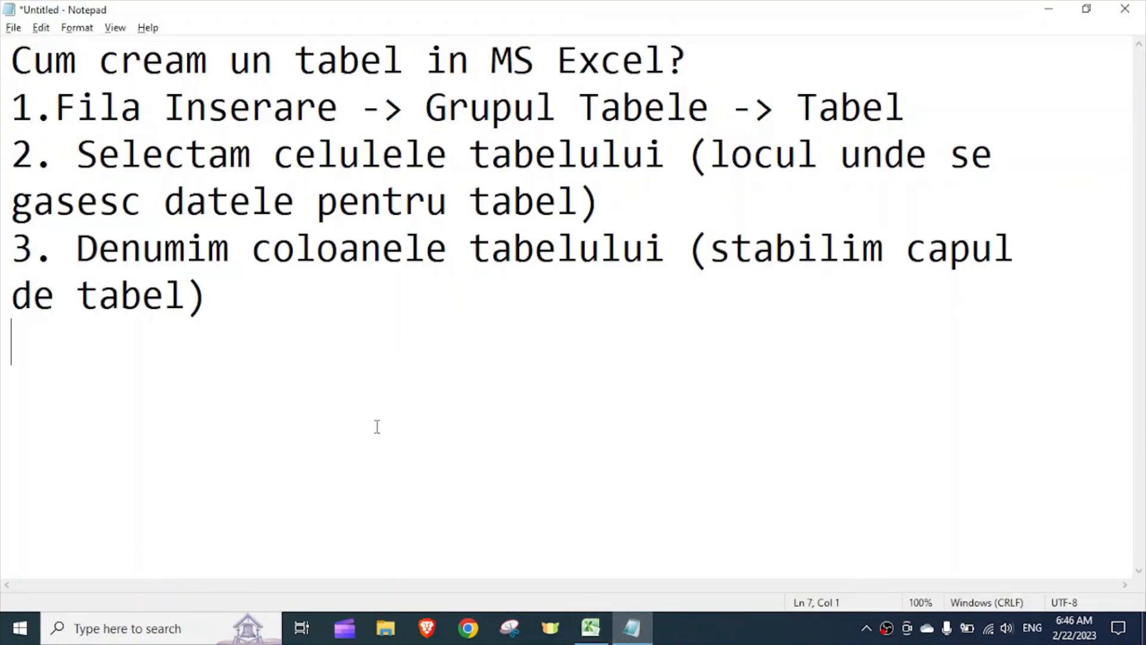
text(4. C)
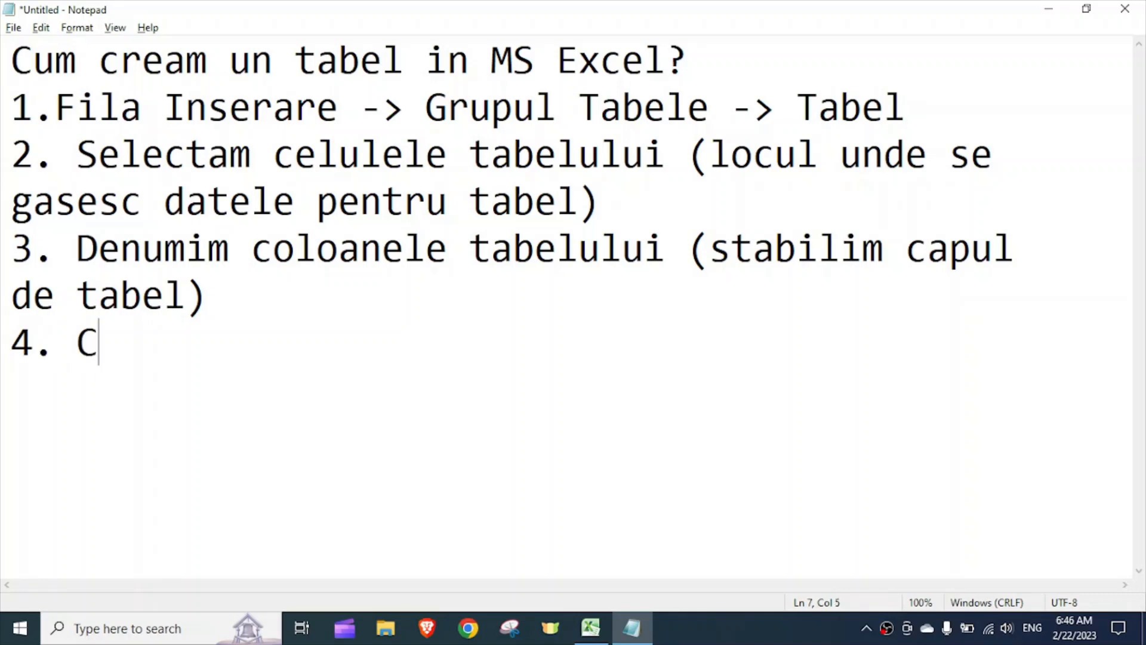
text(ompleta)
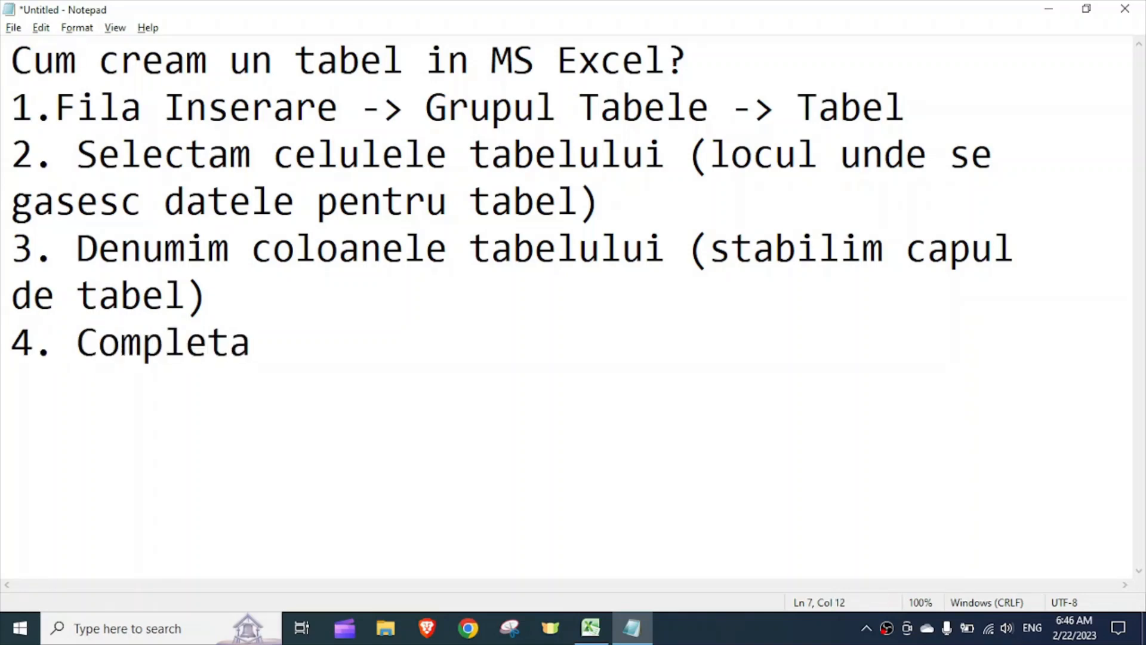
text(m da)
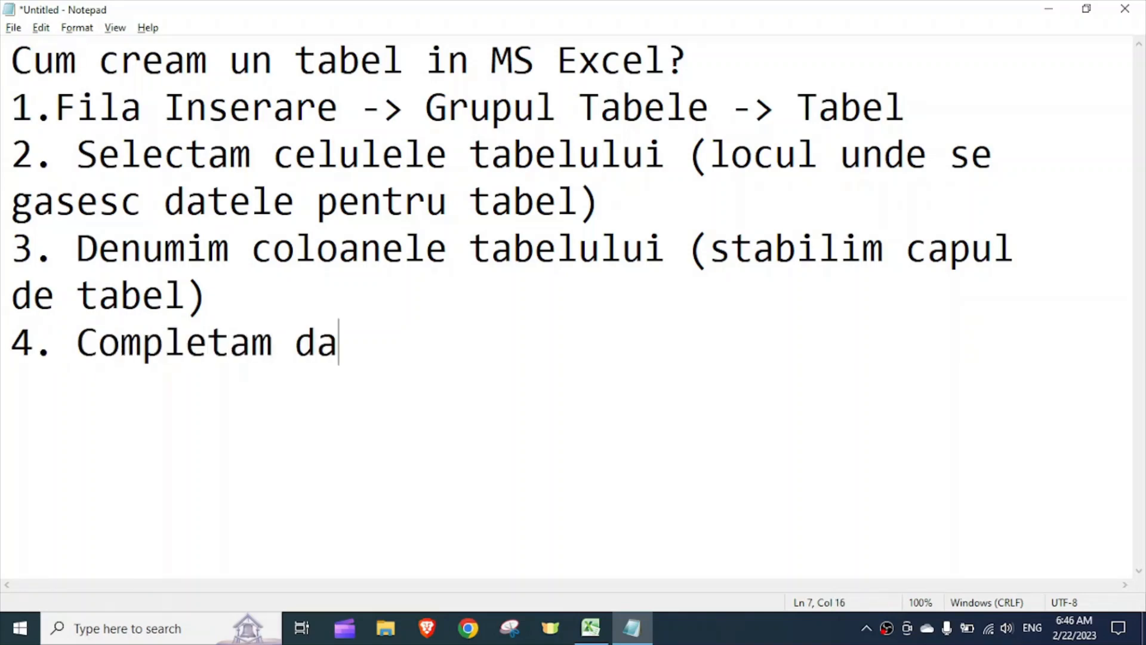
text(tele tabelului)
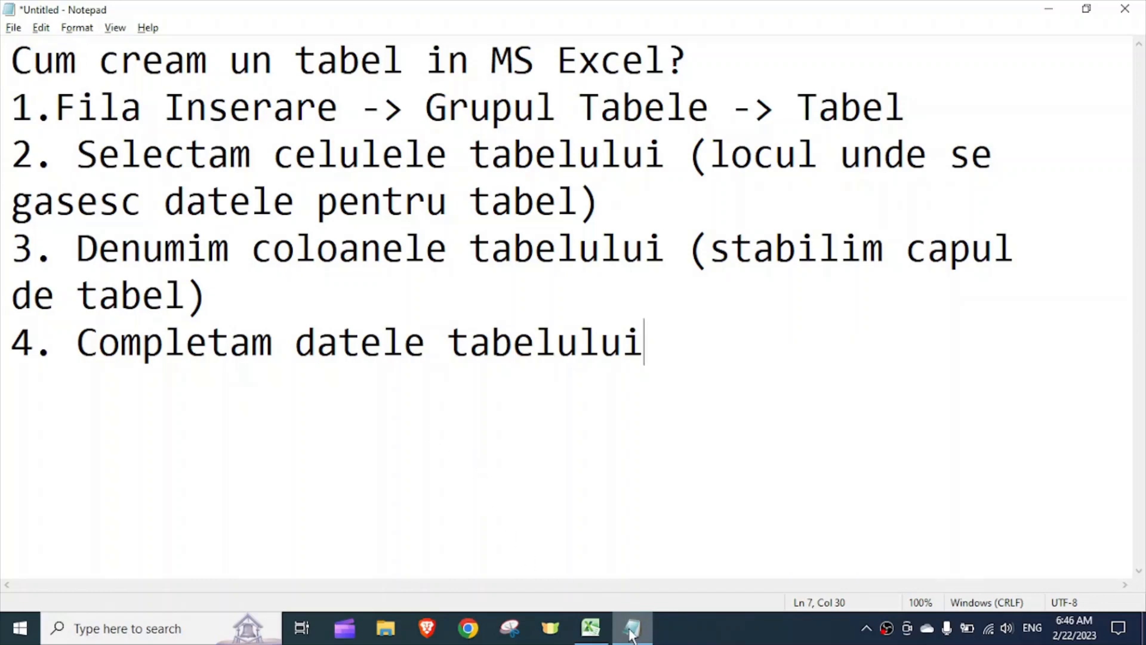
click(593, 633)
click(461, 408)
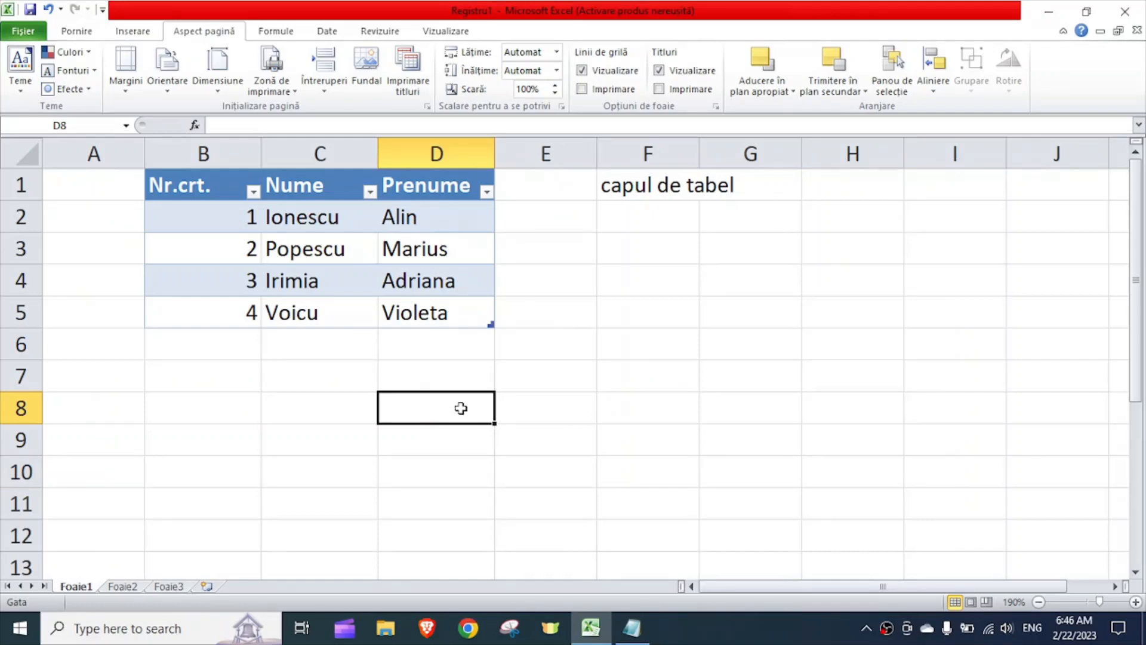
click(685, 408)
key(alt+u)
click(549, 404)
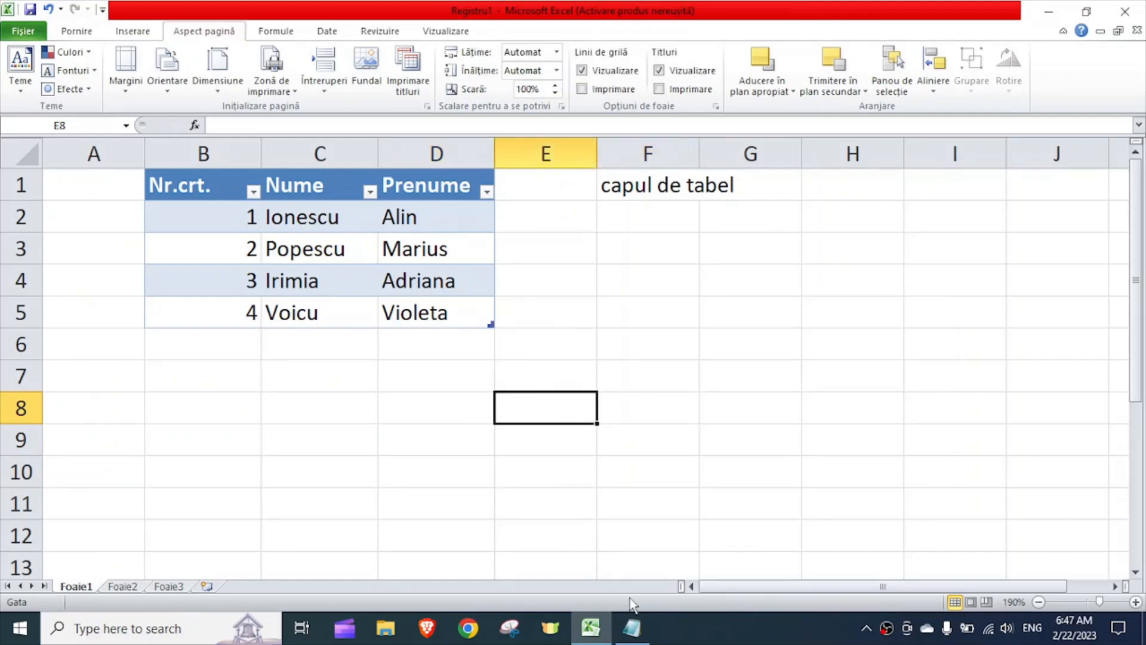
Step: In Notepad, add the fifth instruction on a new line: "5. Redimensionam coloanele tabelului"
click(632, 628)
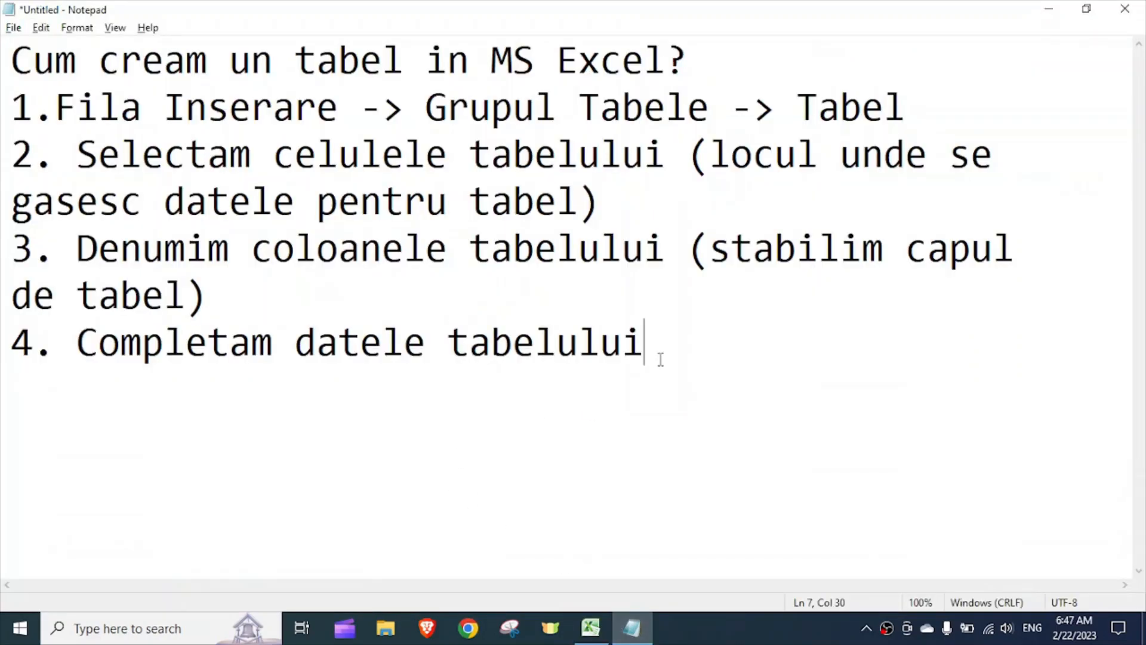
key(Return)
text(5. )
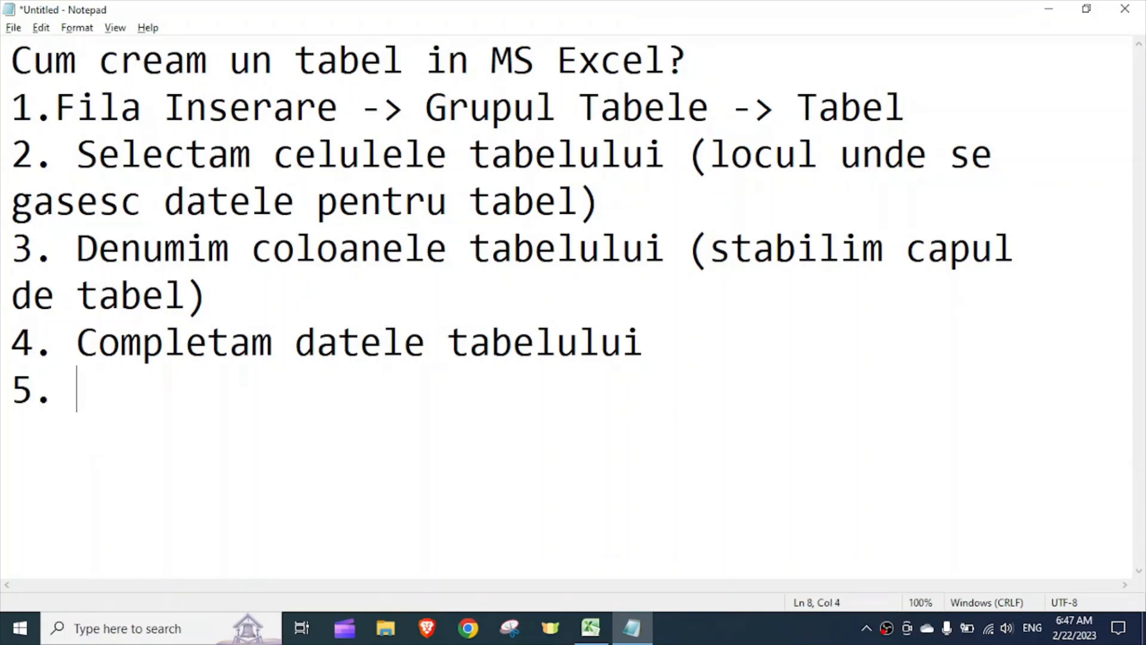
text(Redimen)
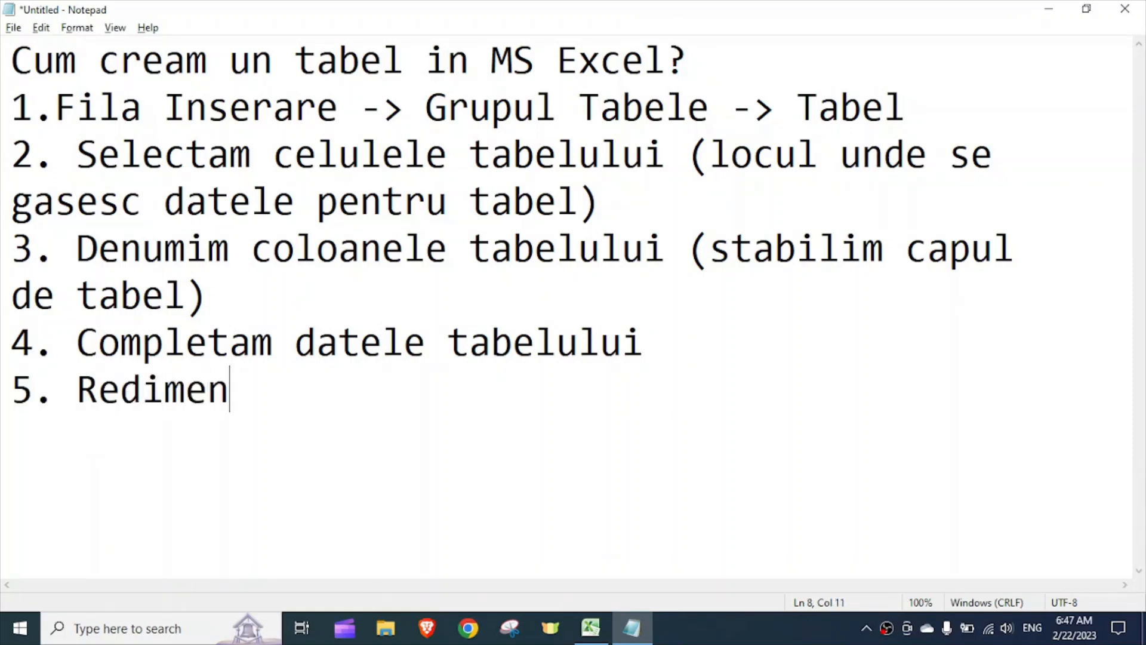
text(sionam c)
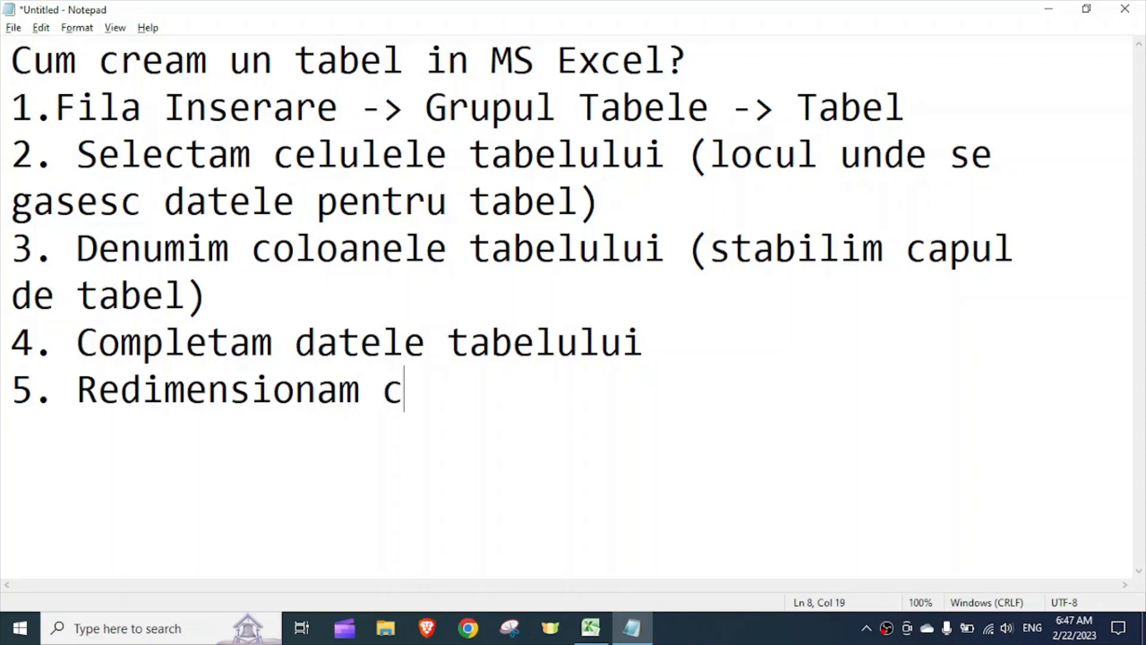
text(oloanele ta)
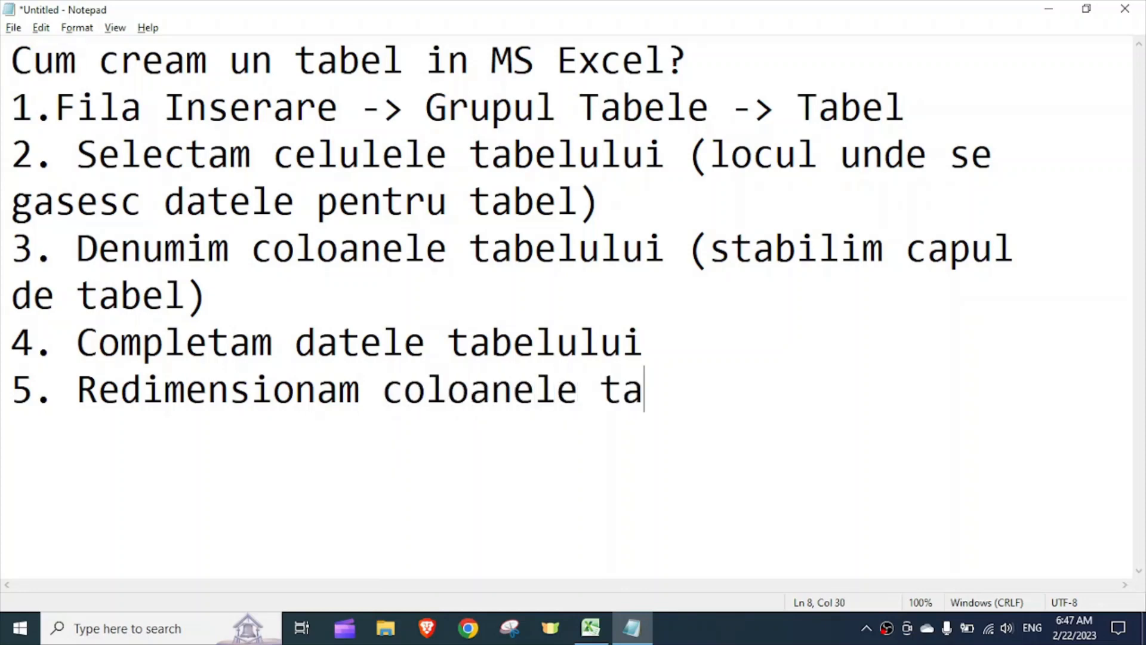
text(belului)
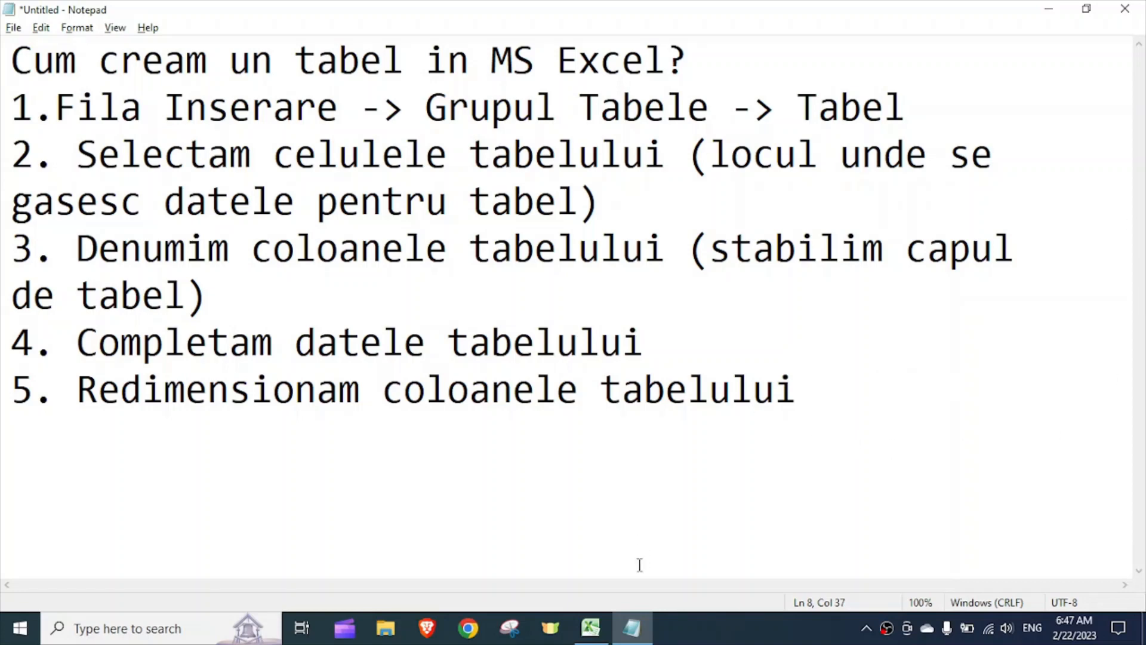
Step: Switch to Excel and narrow table columns B, C and D so they fit their contents more closely
click(591, 628)
click(279, 340)
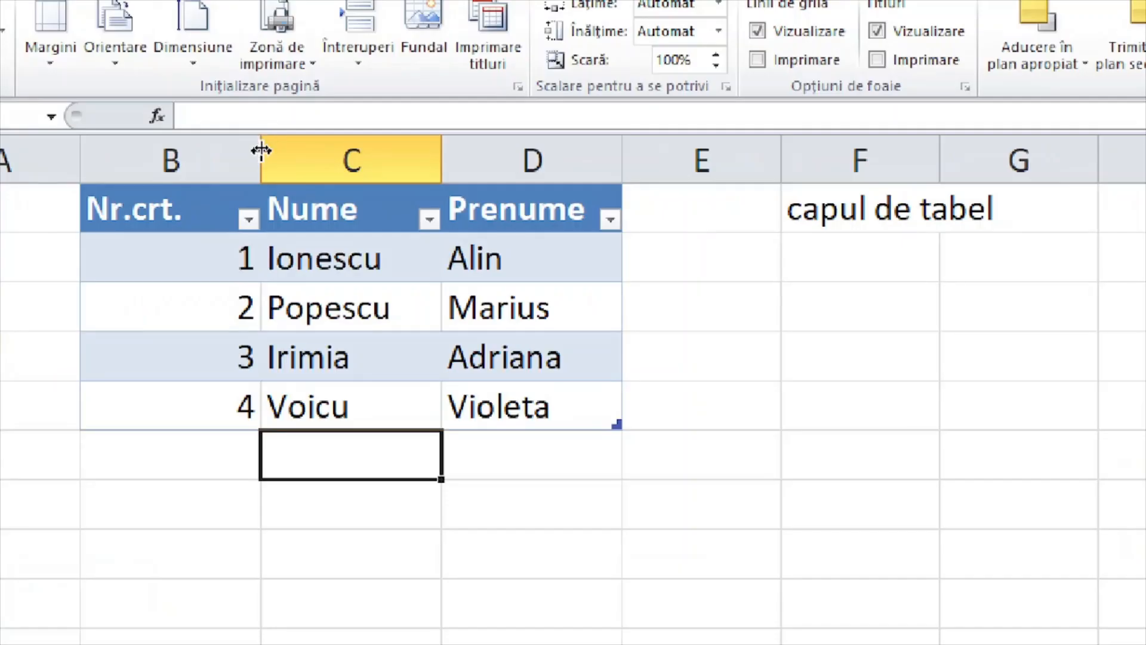
drag(261, 150, 203, 148)
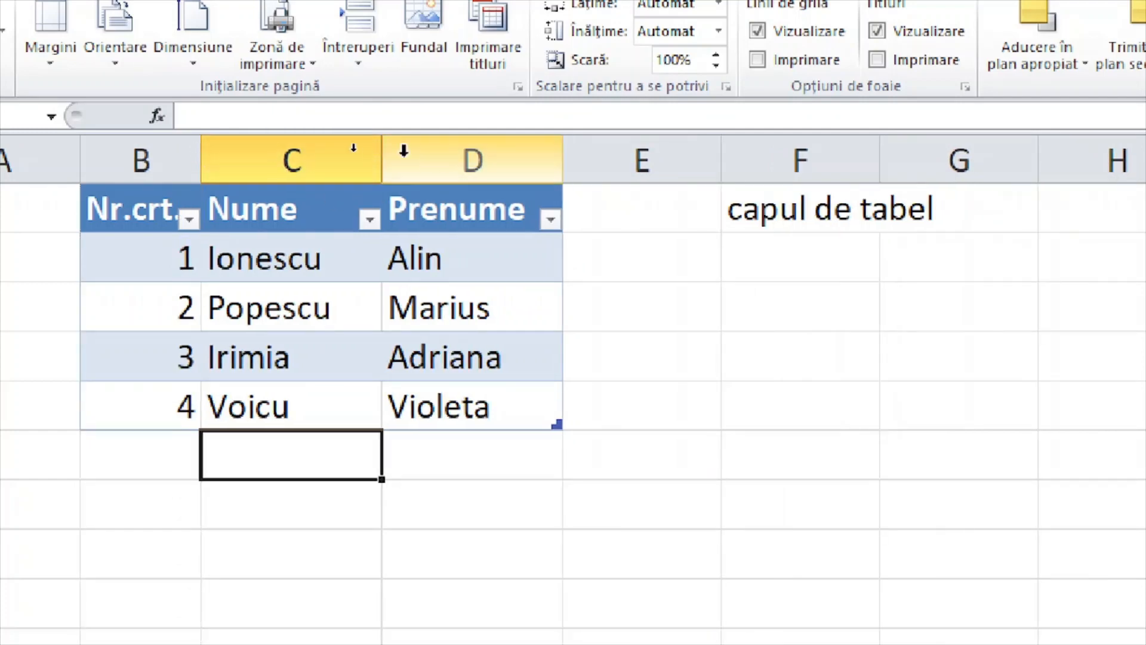
drag(384, 146, 369, 147)
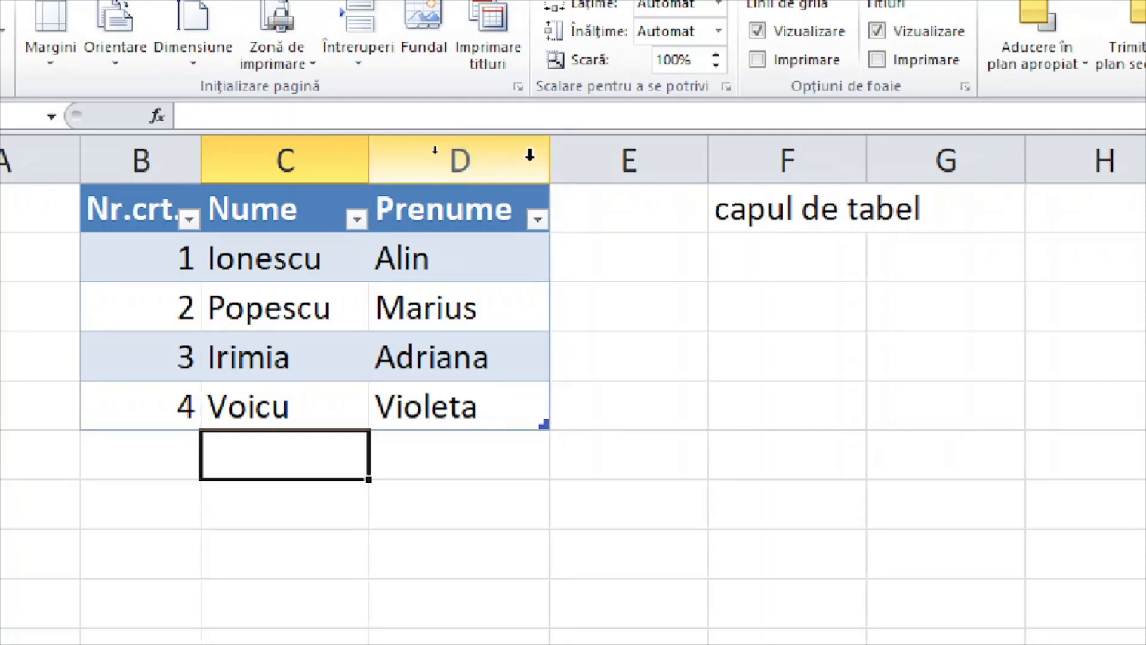
drag(549, 159, 531, 159)
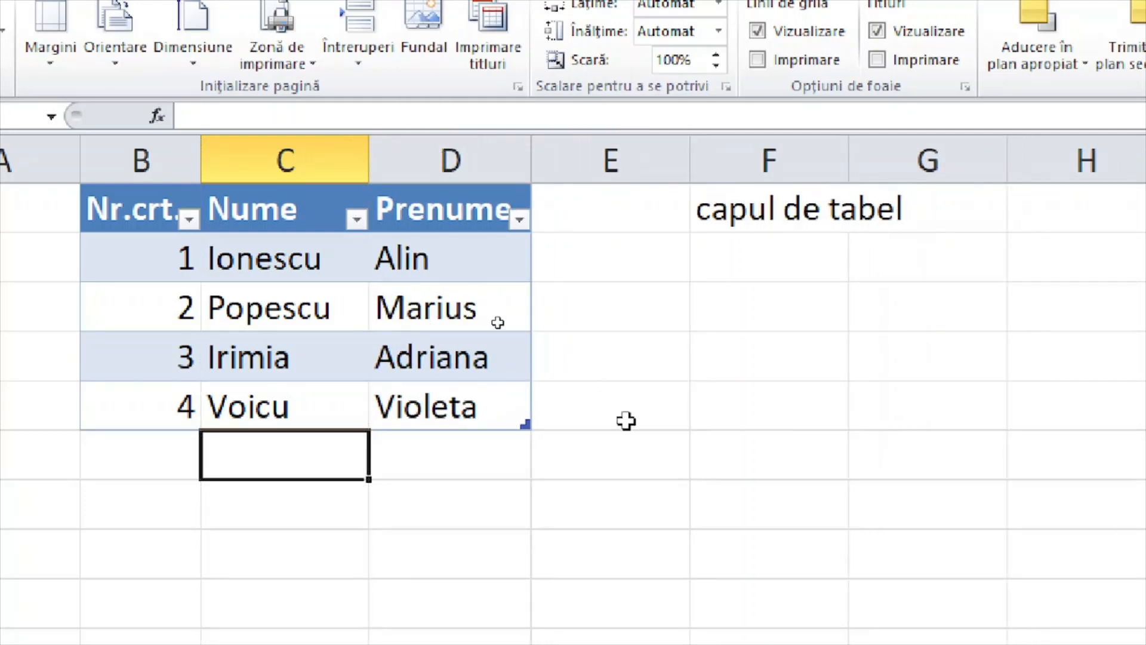
click(514, 507)
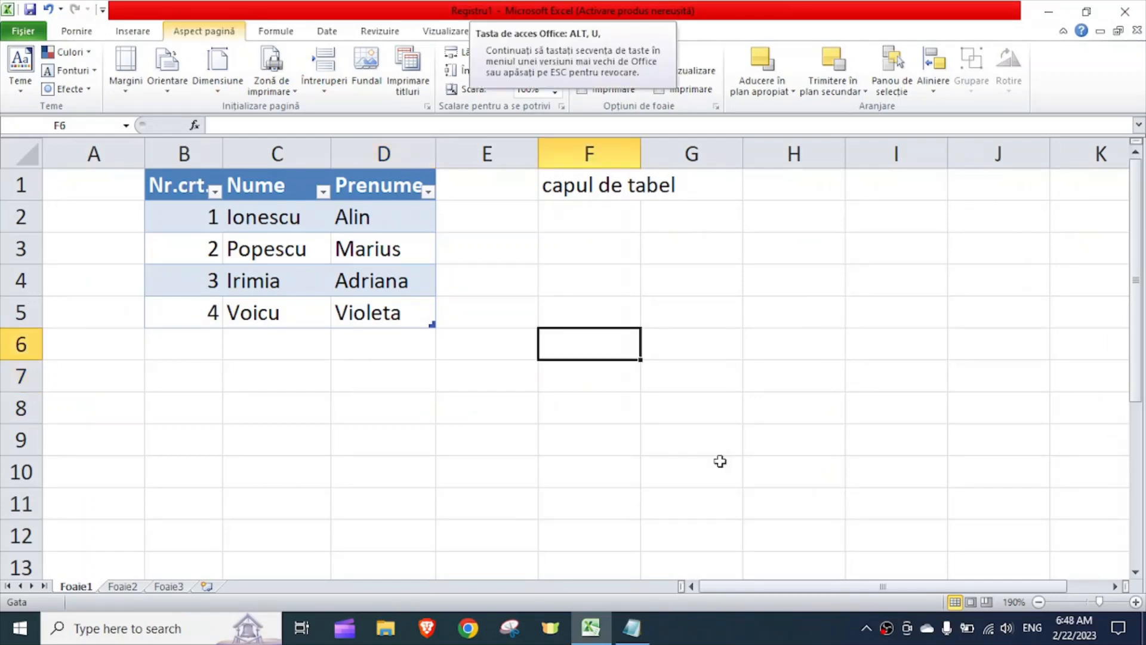
click(720, 462)
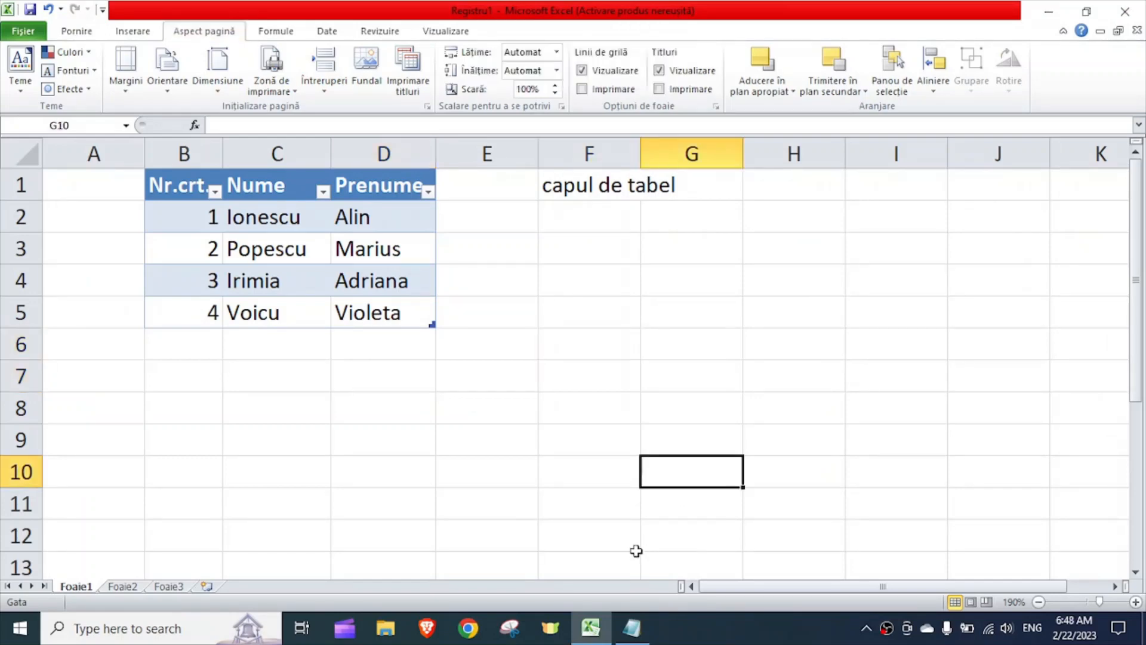
Step: Switch to Notepad and add the sixth instruction on a new line: "6. Aliniem textul in tabel in functie de preferinte"
click(631, 627)
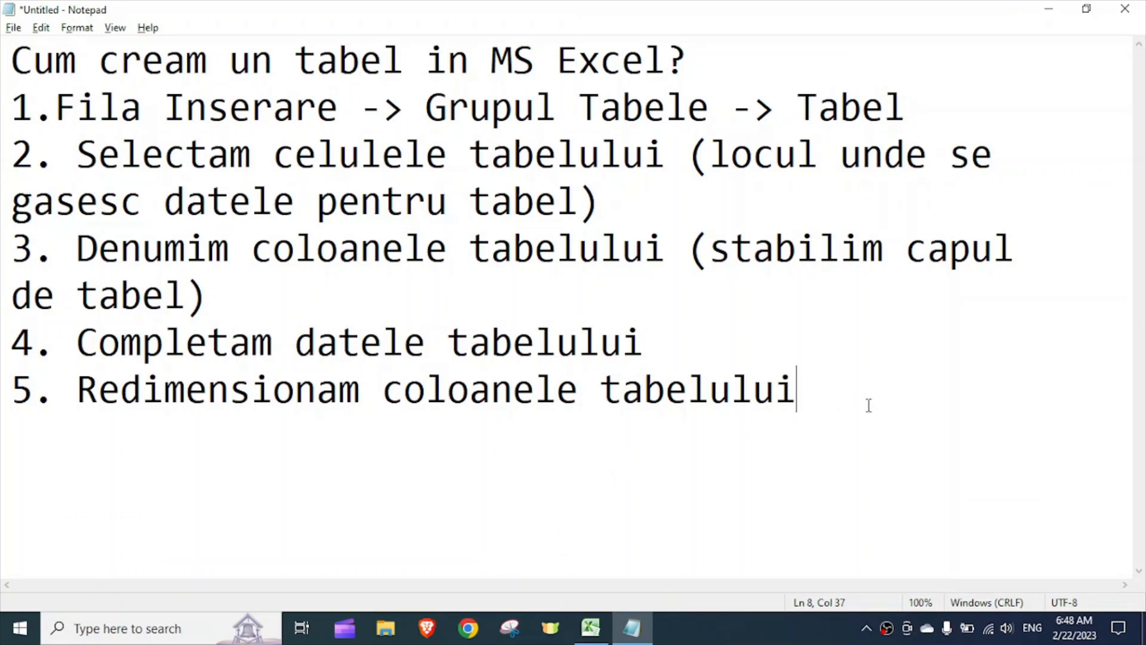
key(Return)
text(6. )
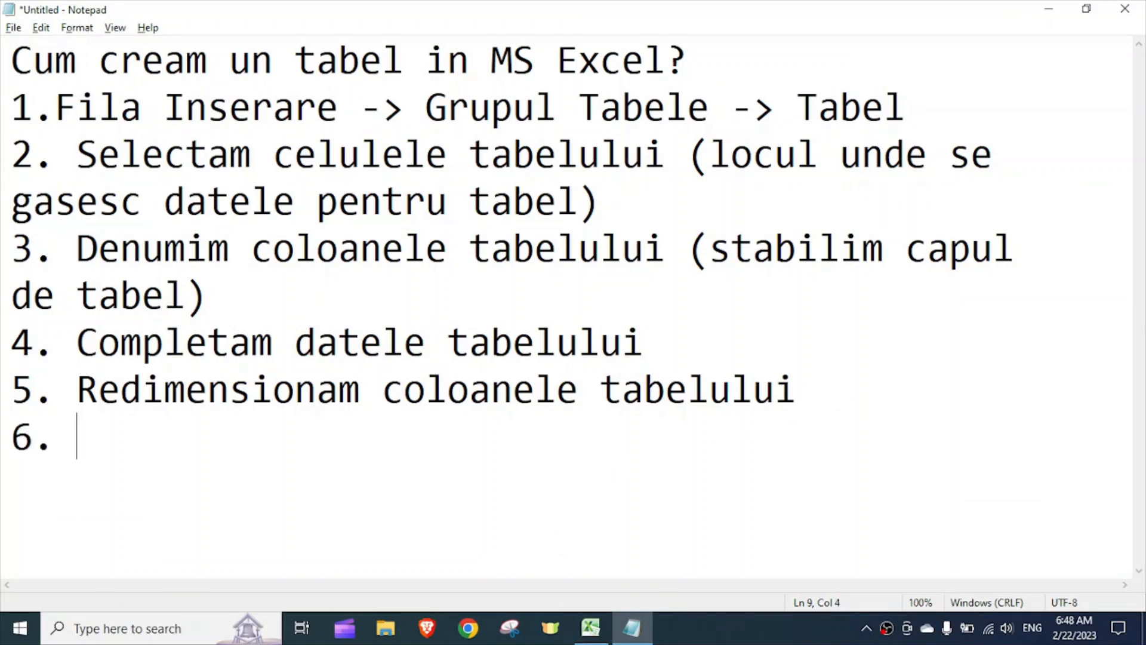
text(Aliniem )
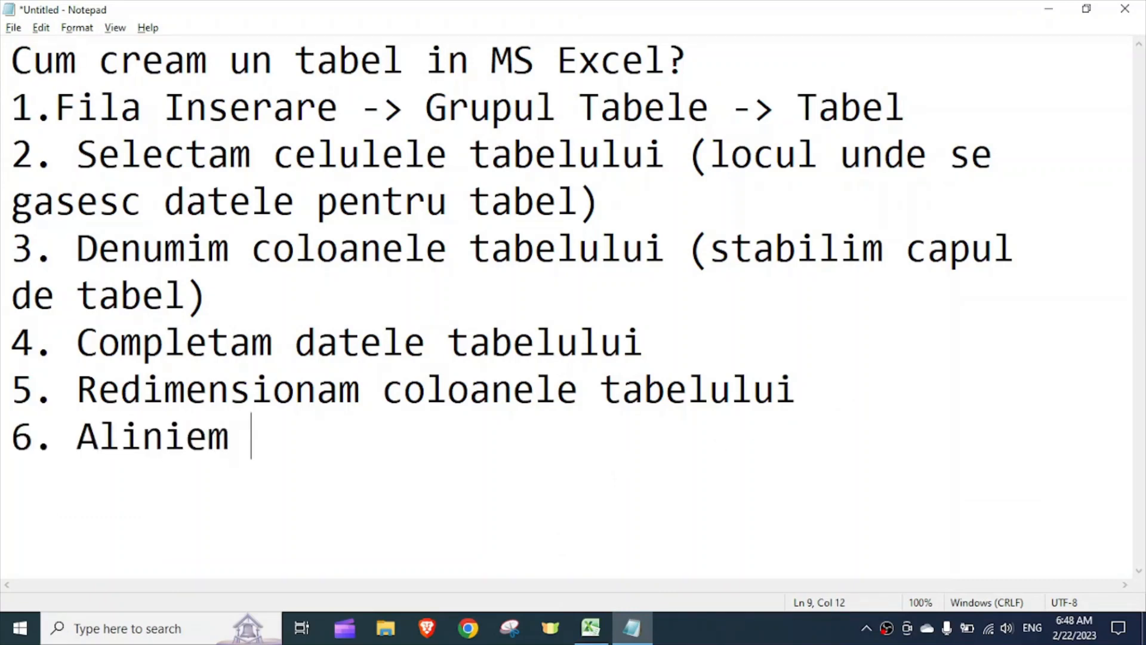
text(textul )
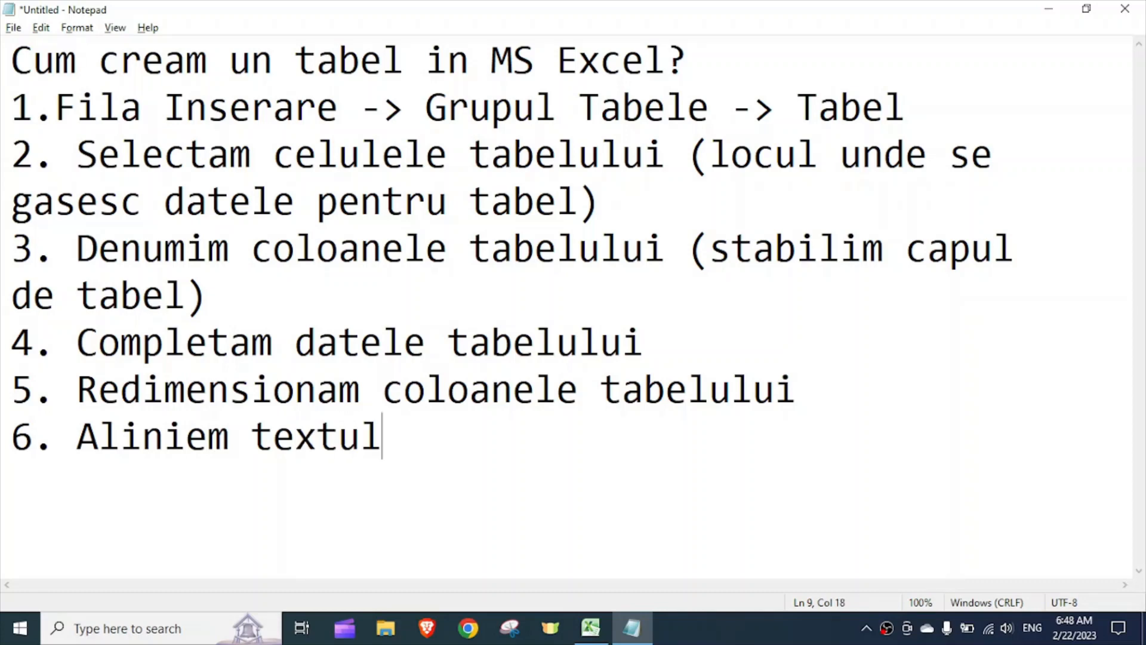
text(in)
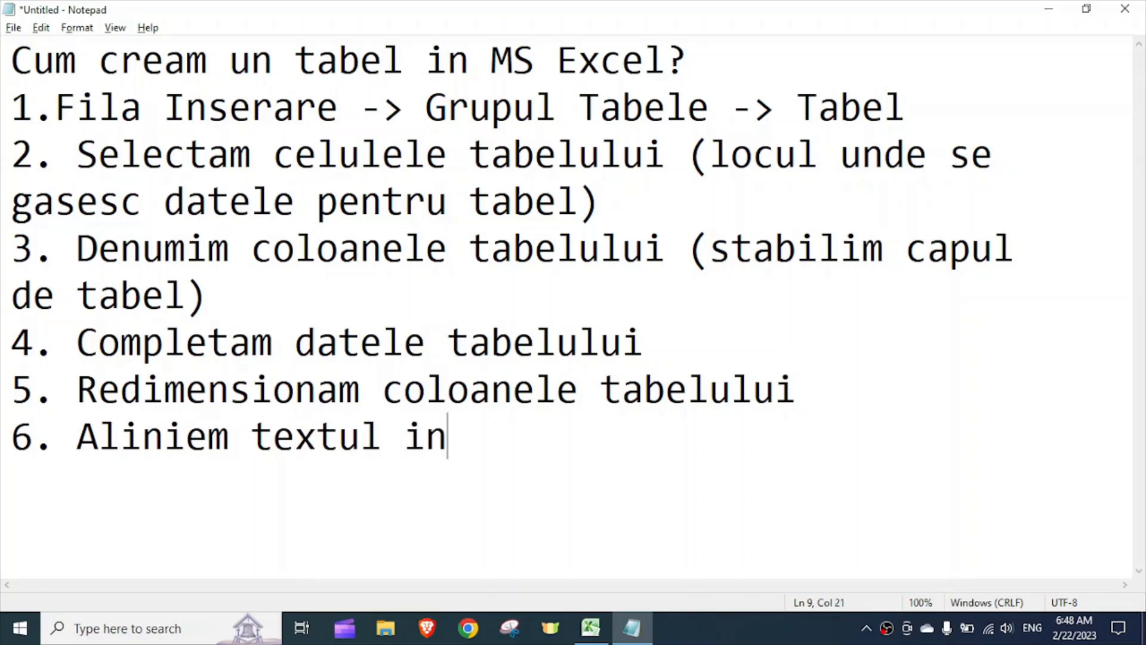
text( tabel in)
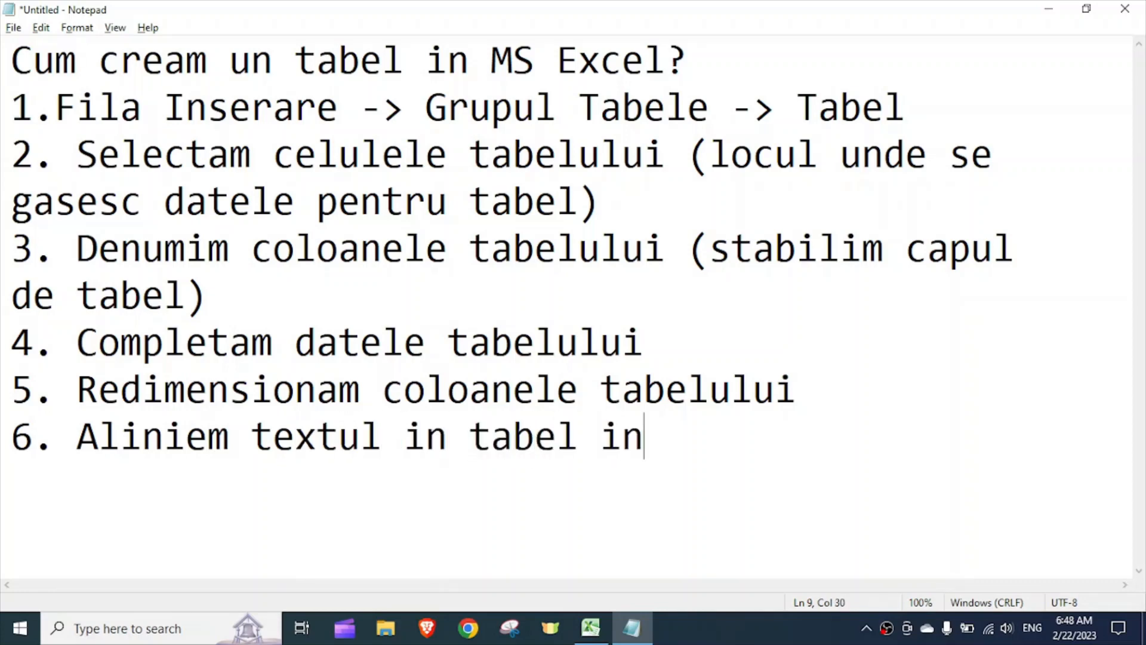
text( functie de pre)
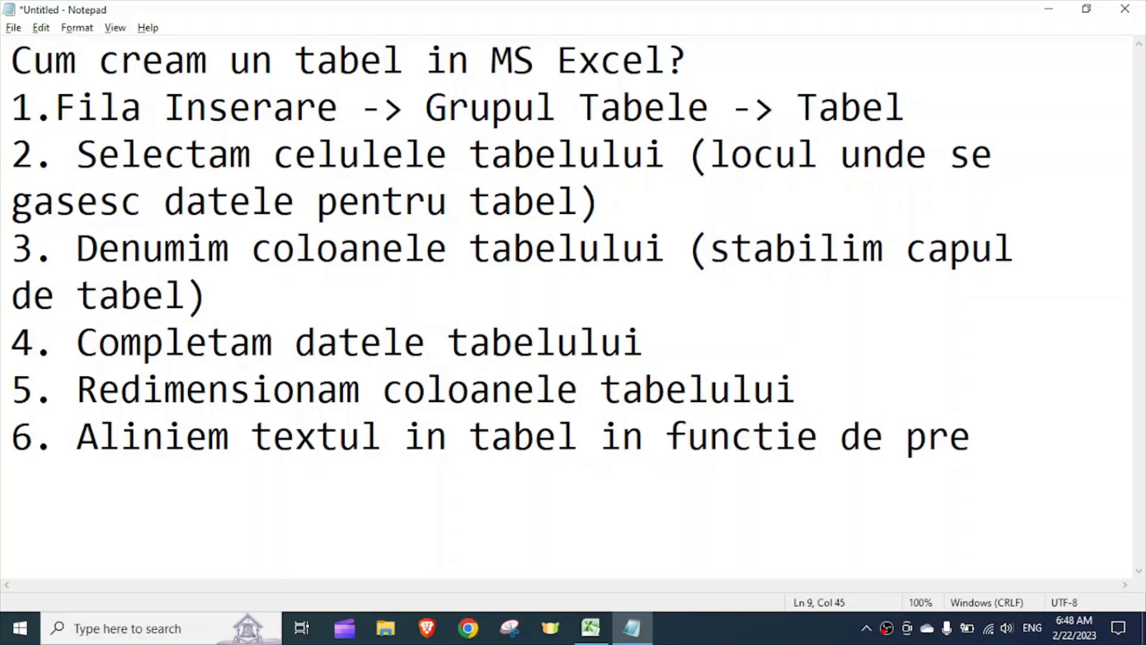
text(ferinte)
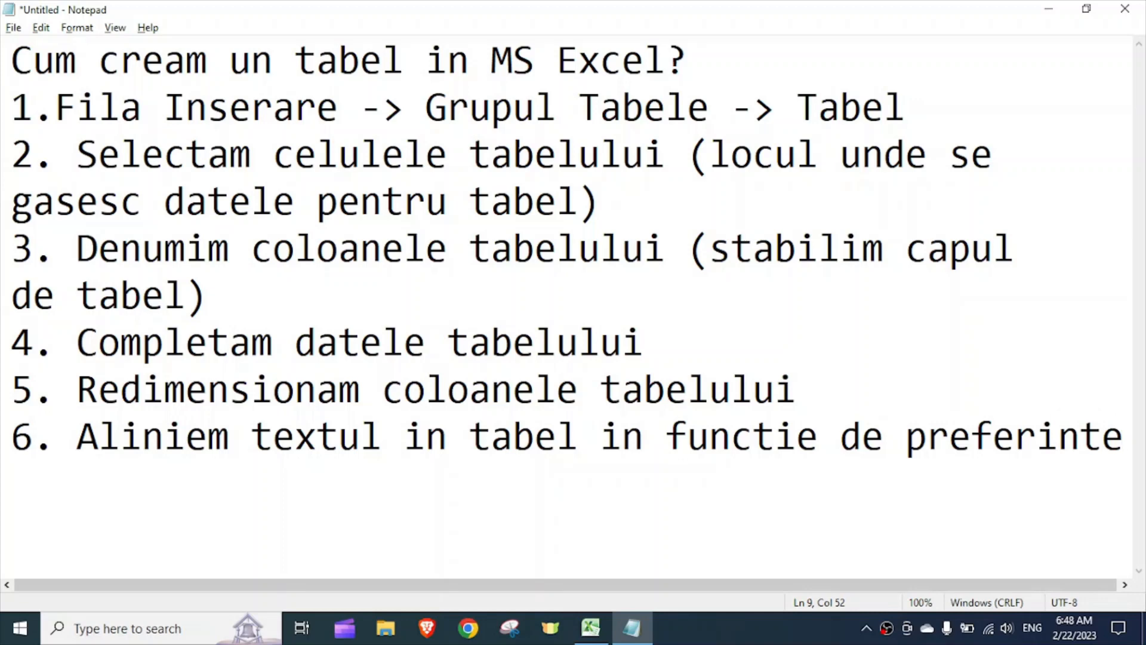
Step: Switch to Excel and try left alignment on the table data in cells B2:D5, settling on horizontal centering
click(591, 628)
click(398, 443)
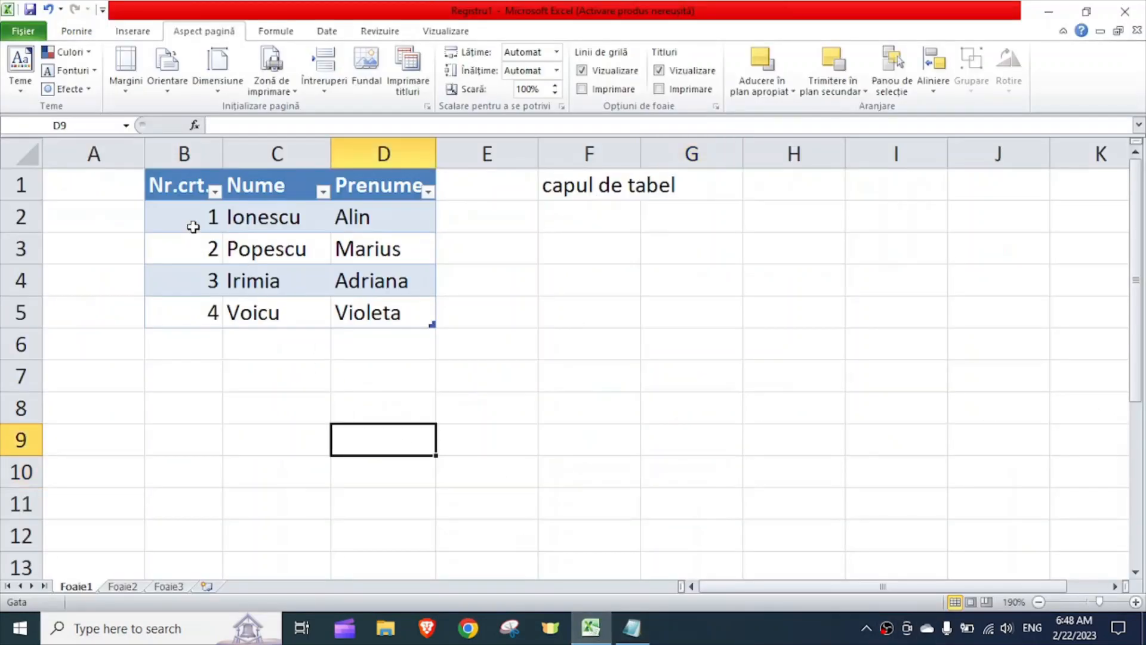
drag(180, 218, 396, 311)
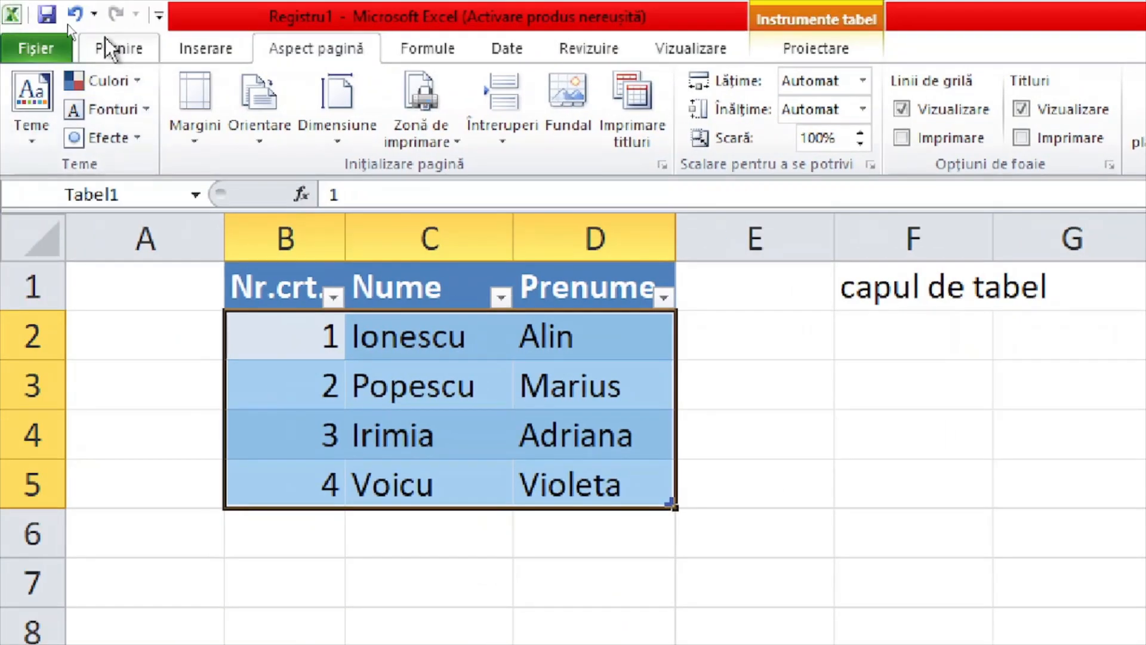
click(107, 39)
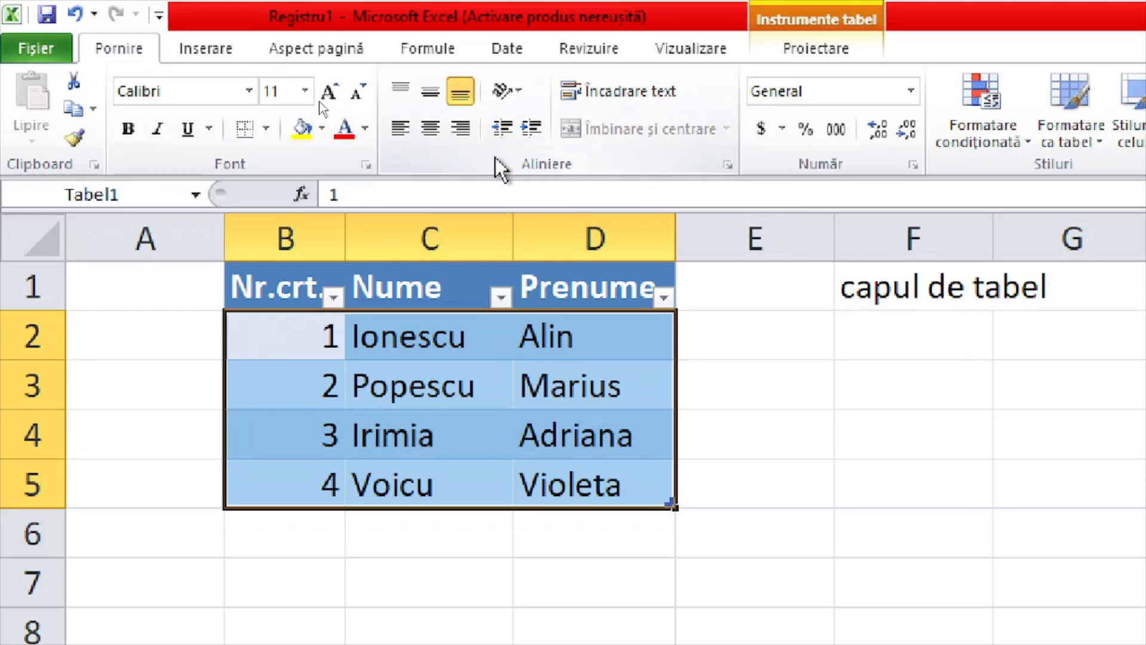
drag(494, 157, 606, 180)
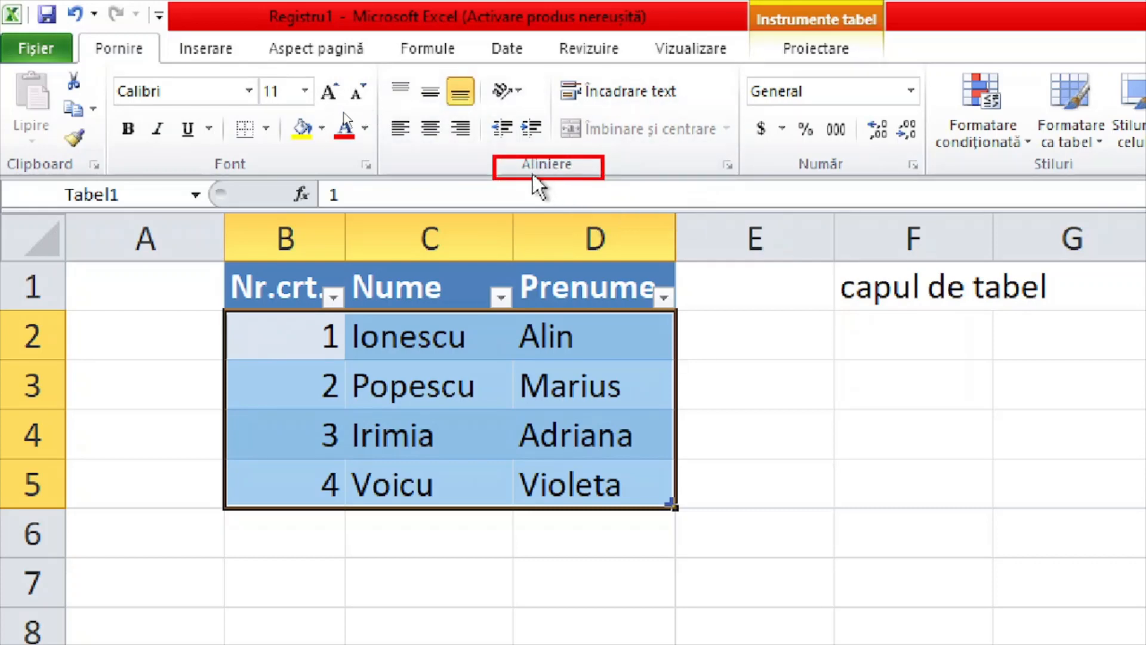
click(408, 124)
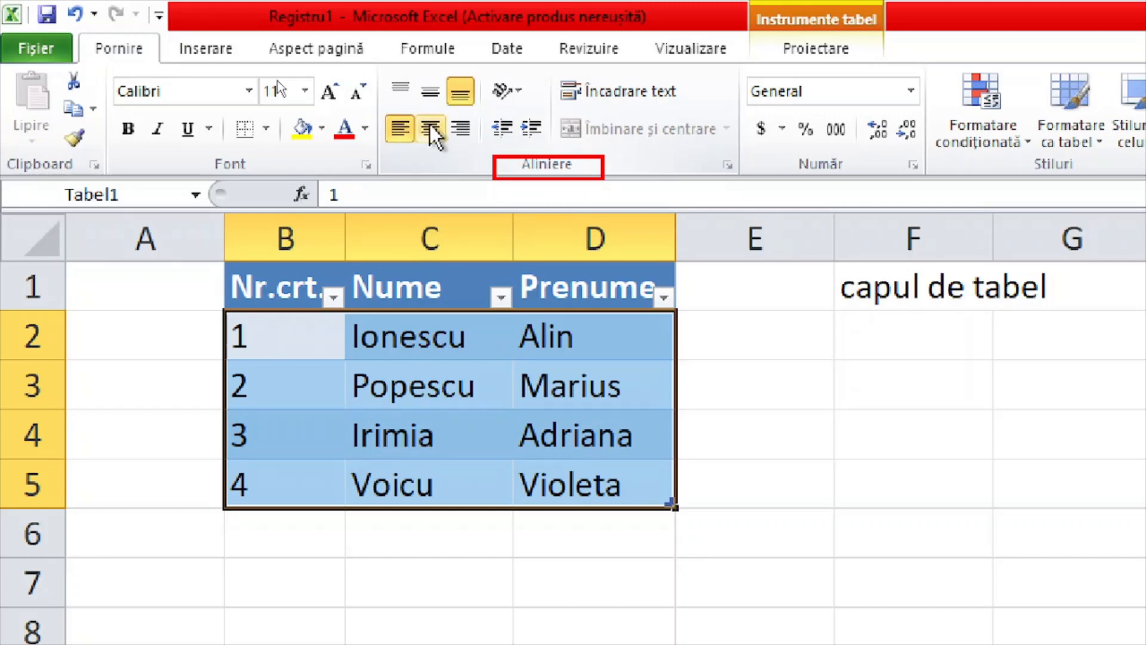
click(430, 124)
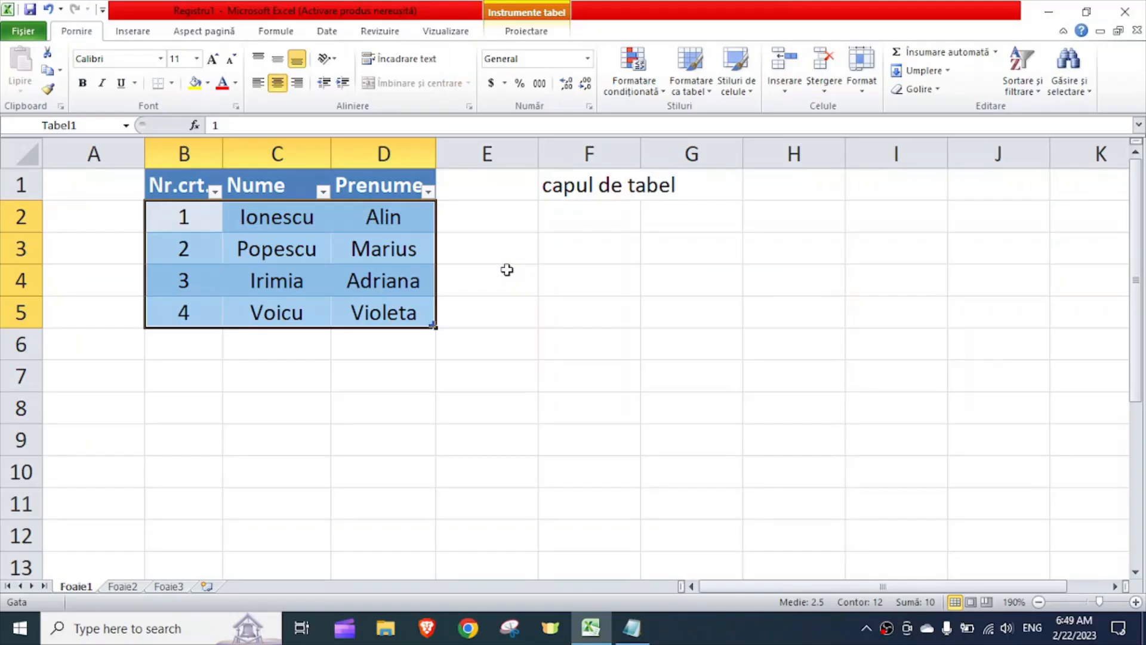
click(483, 374)
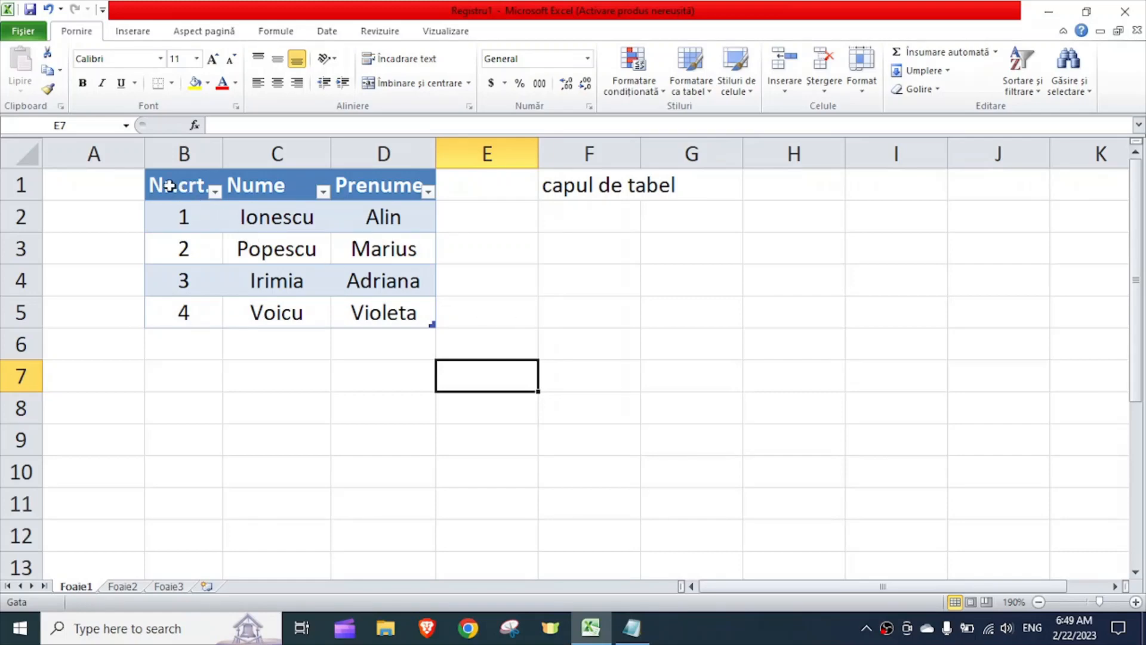
Step: Center the table's header row in cells B1:D1 horizontally and deselect it
drag(178, 191, 390, 182)
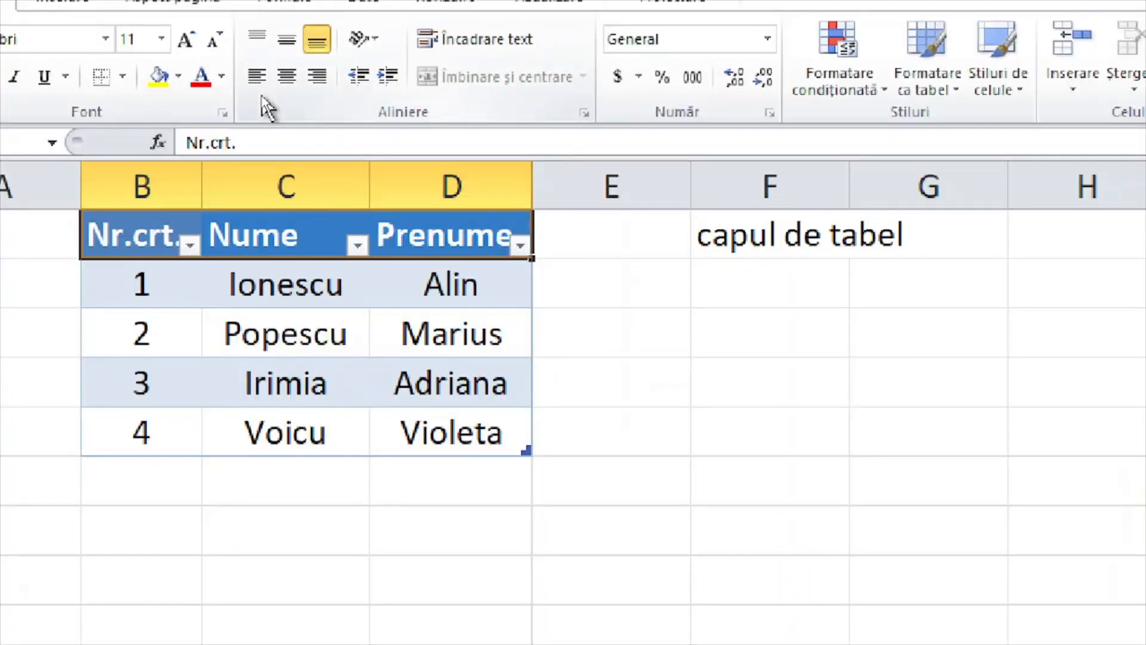
click(286, 75)
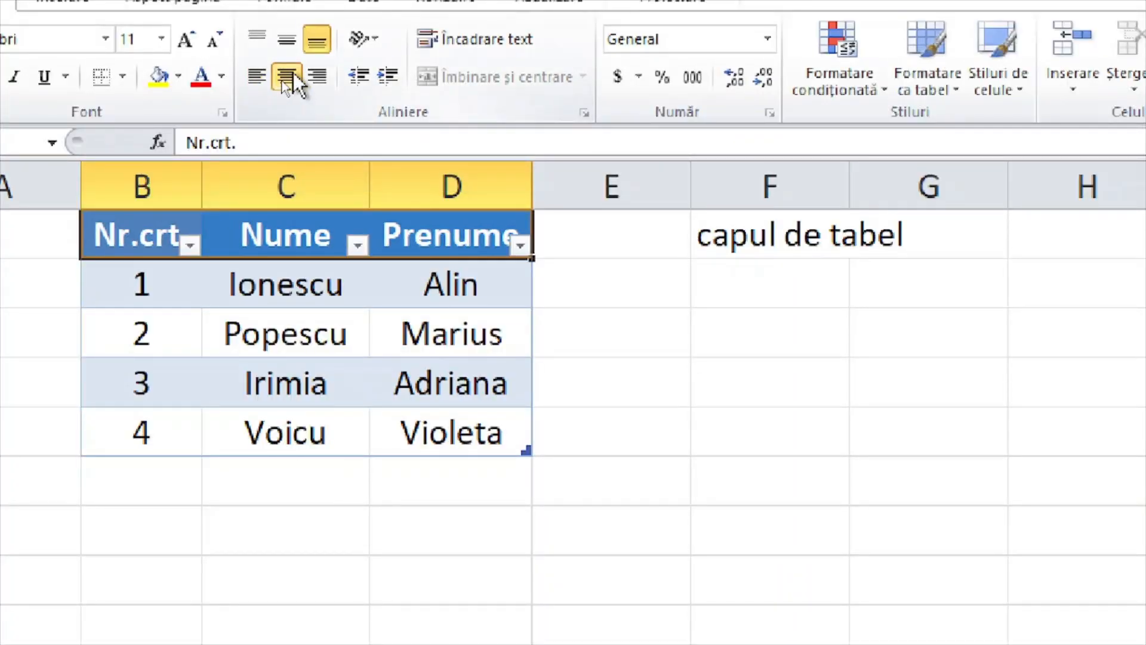
click(661, 418)
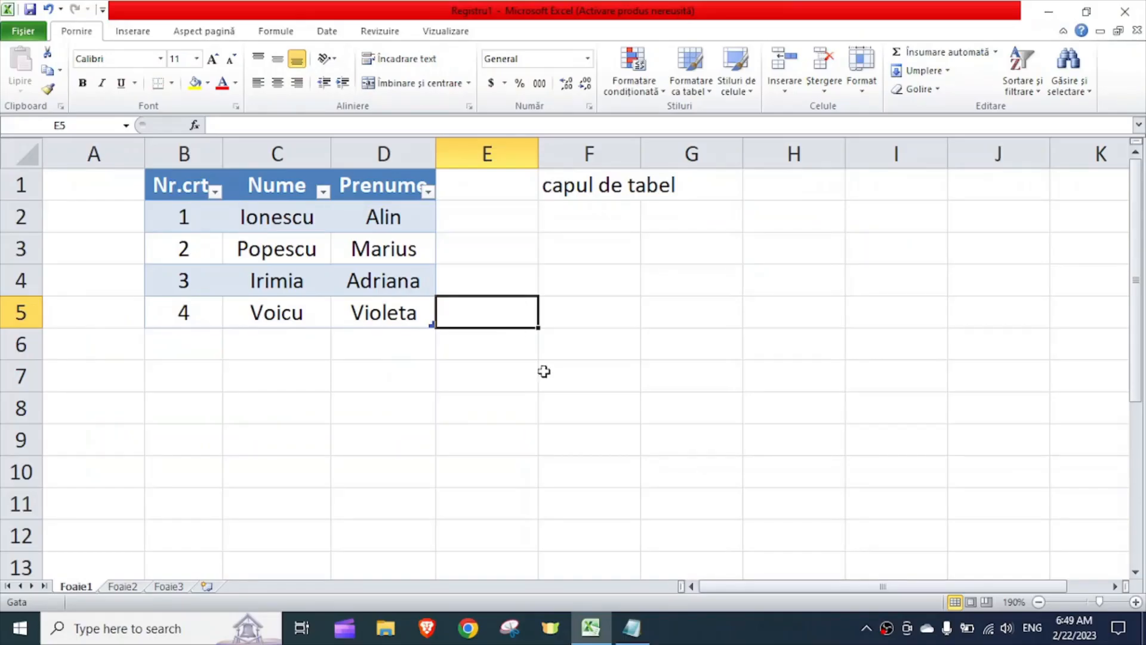
click(544, 371)
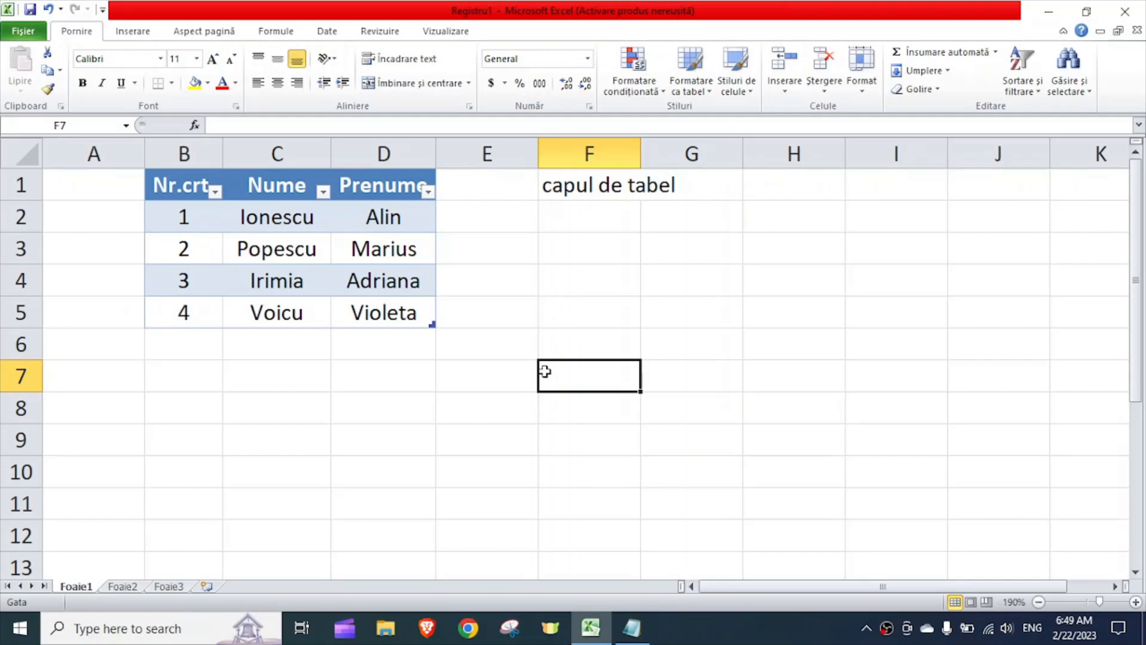
key(alt)
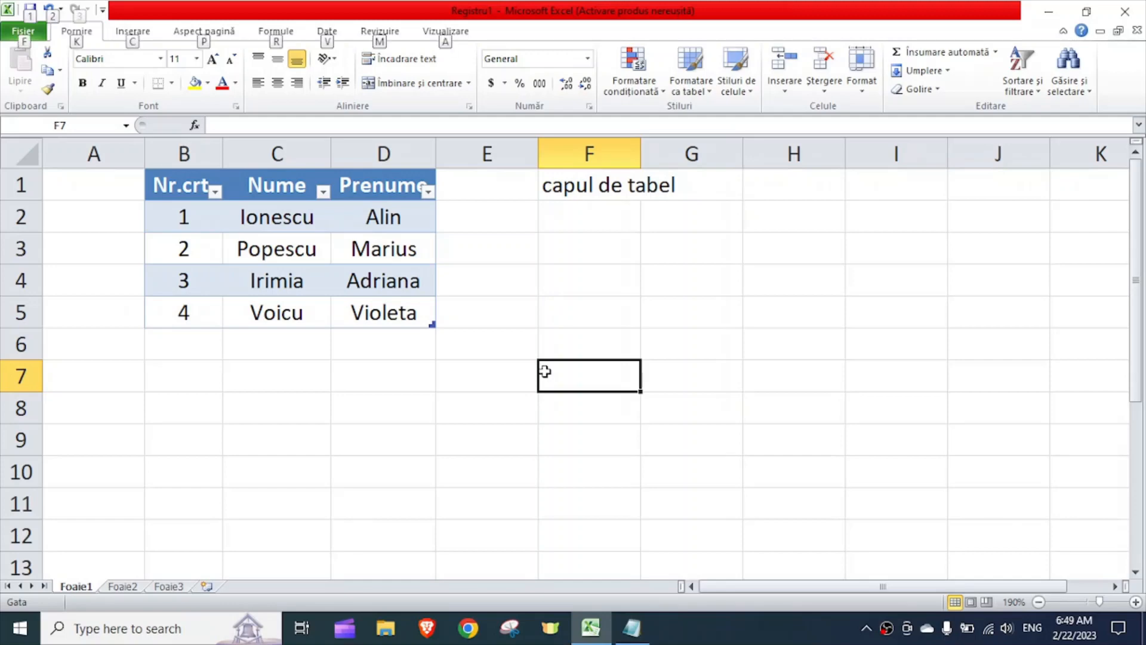